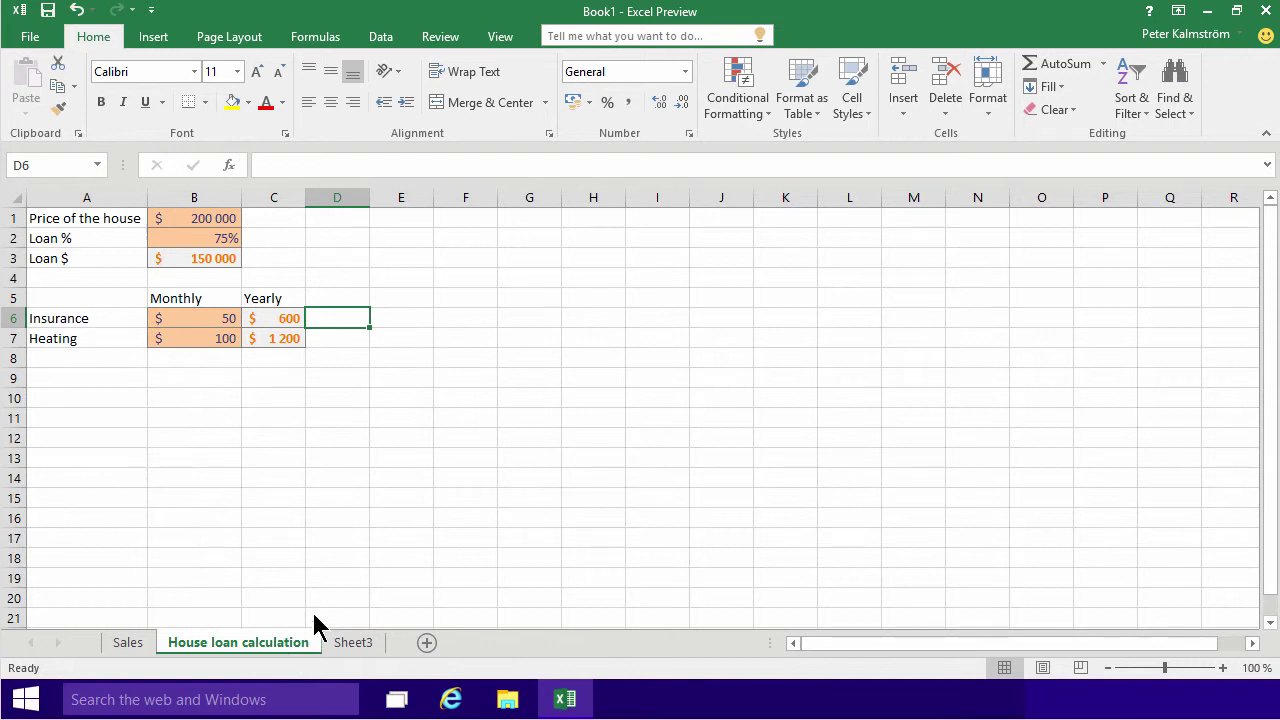
# - Label A8 'Water' and extend the Heating amounts and yearly formula into row 8
pyautogui.click(74, 357)
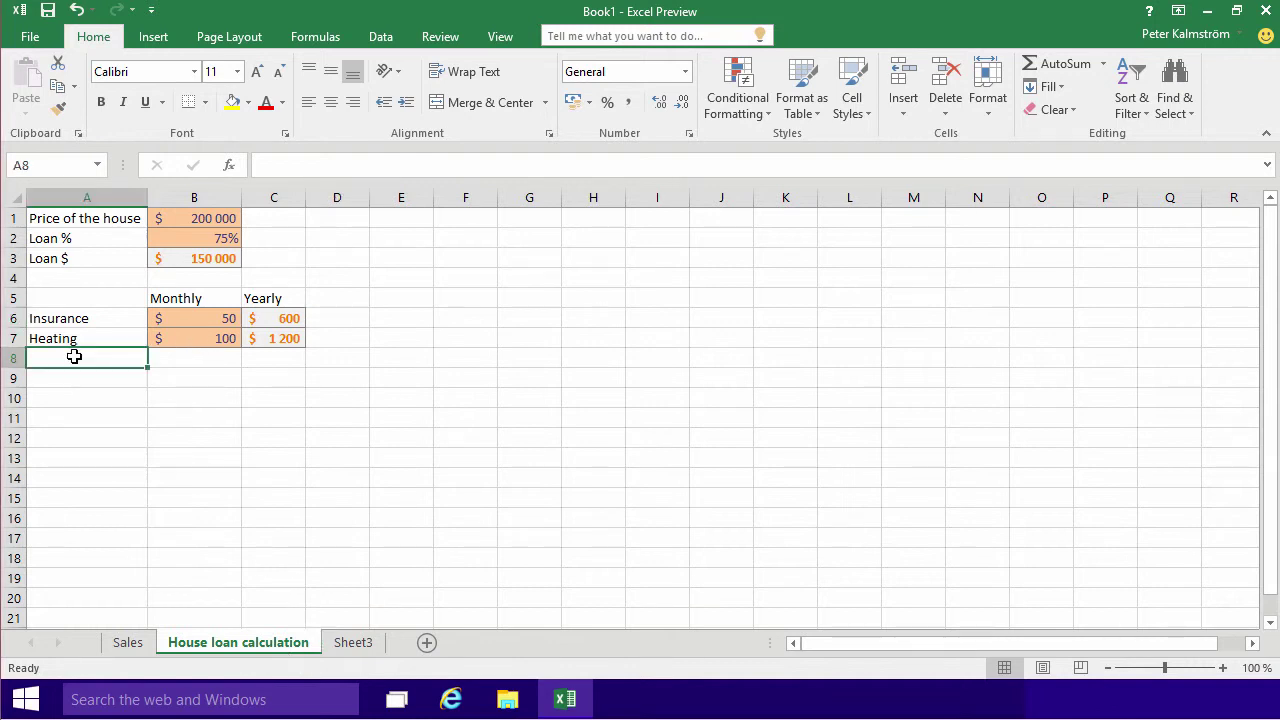
pyautogui.write('W')
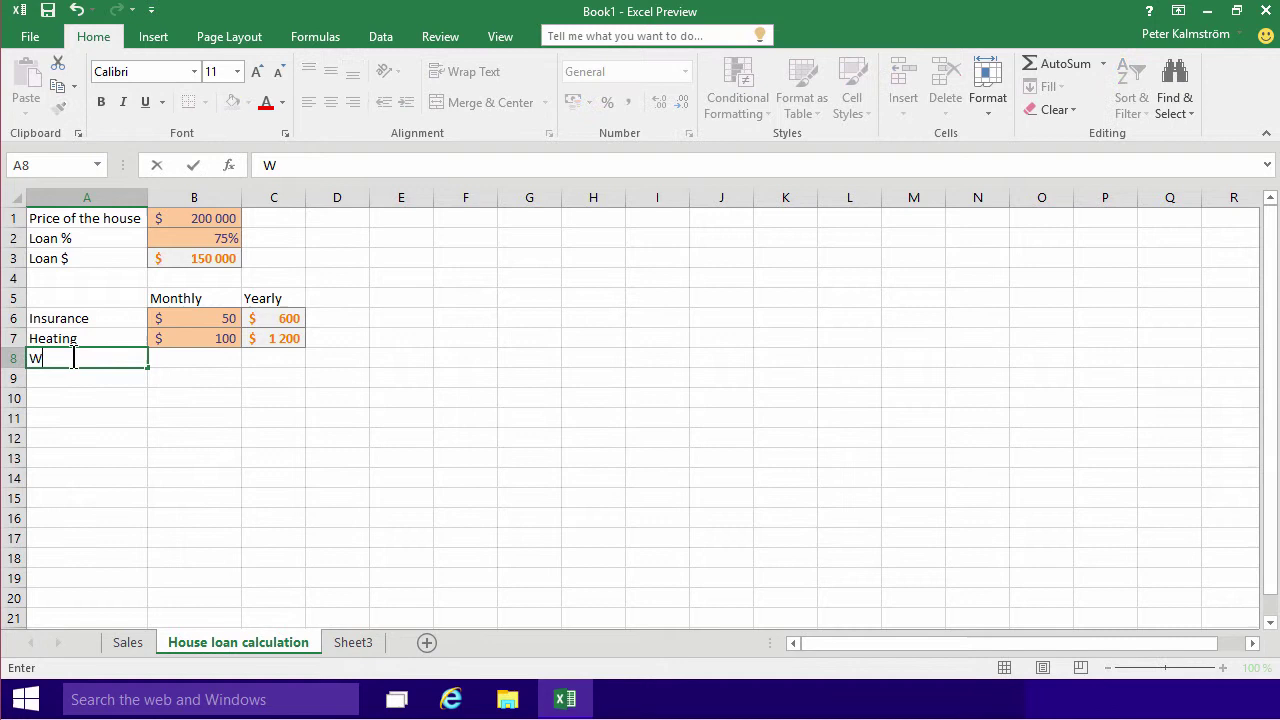
pyautogui.write('arter')
pyautogui.press('Return')
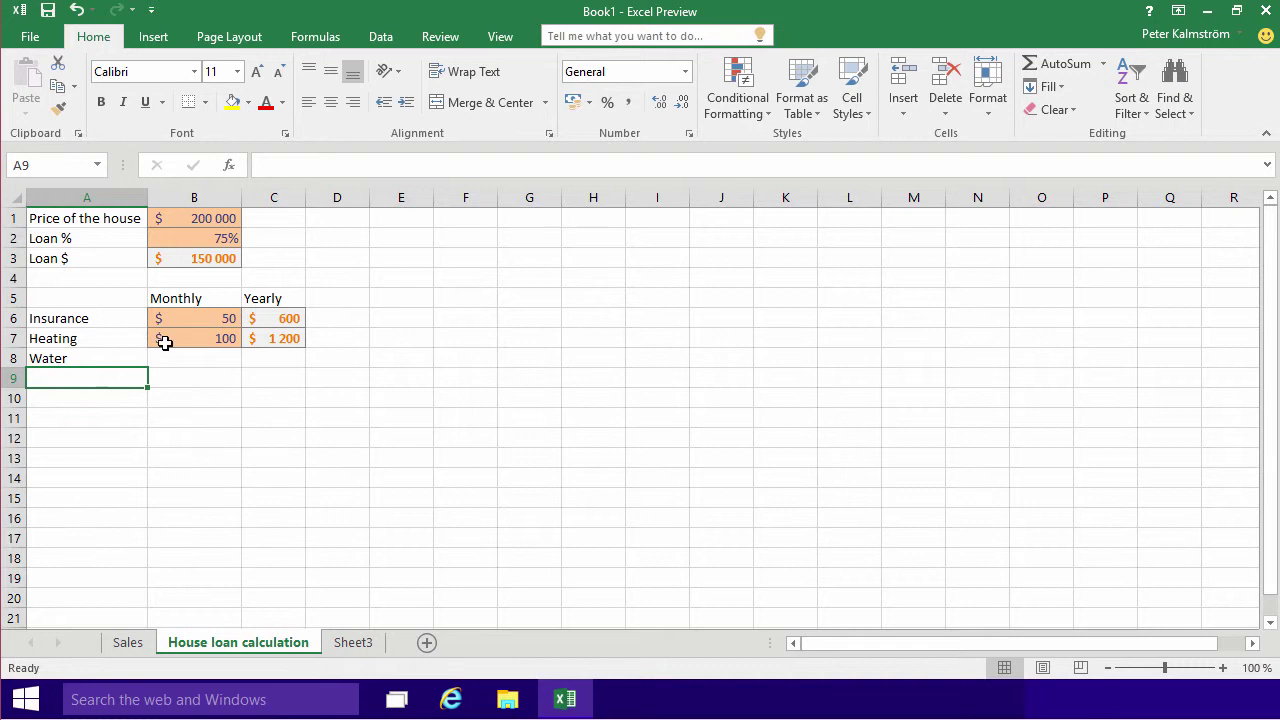
pyautogui.moveTo(163, 340); pyautogui.dragTo(307, 376)
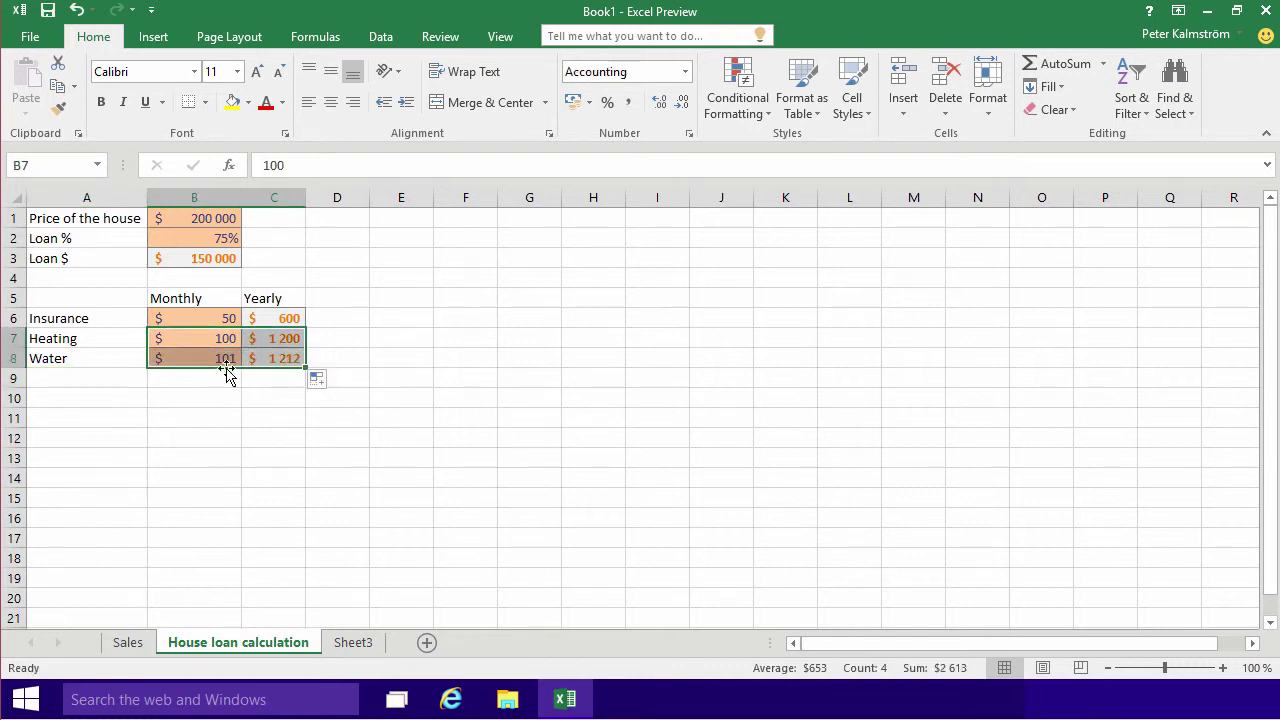
# - Set Water's monthly amount to 75 so its yearly total shows 900
pyautogui.click(277, 338)
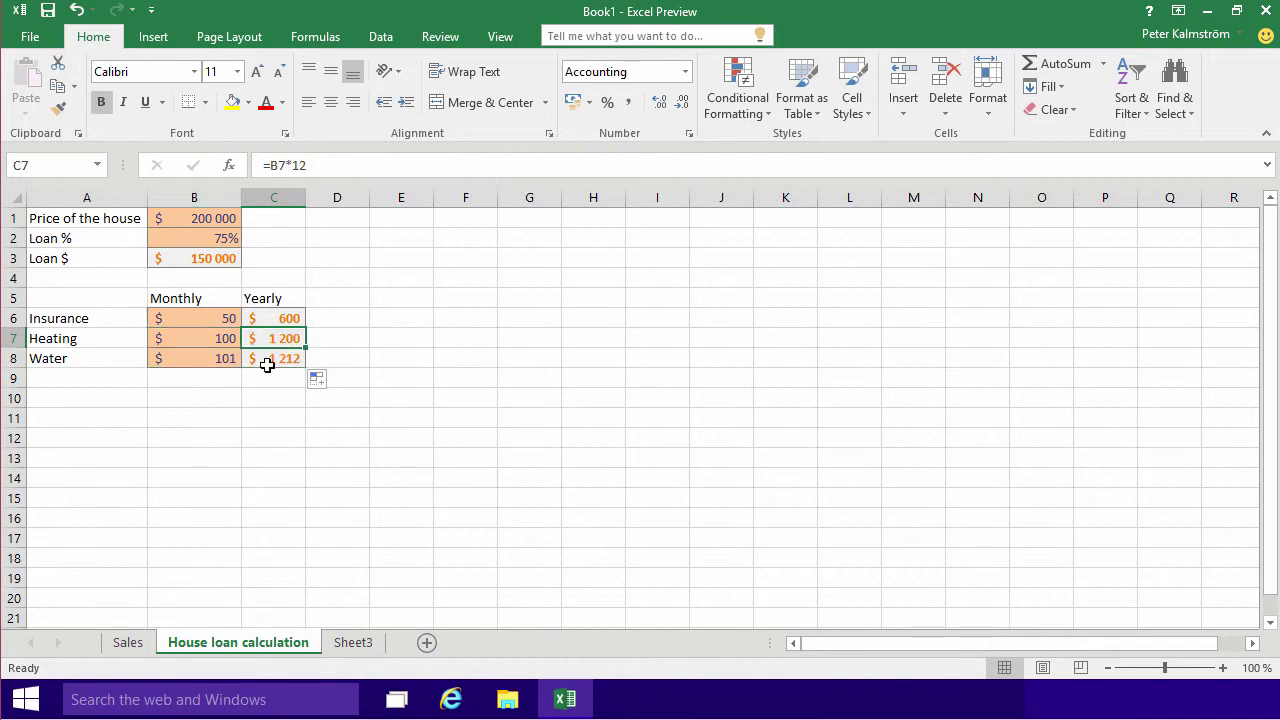
pyautogui.click(271, 357)
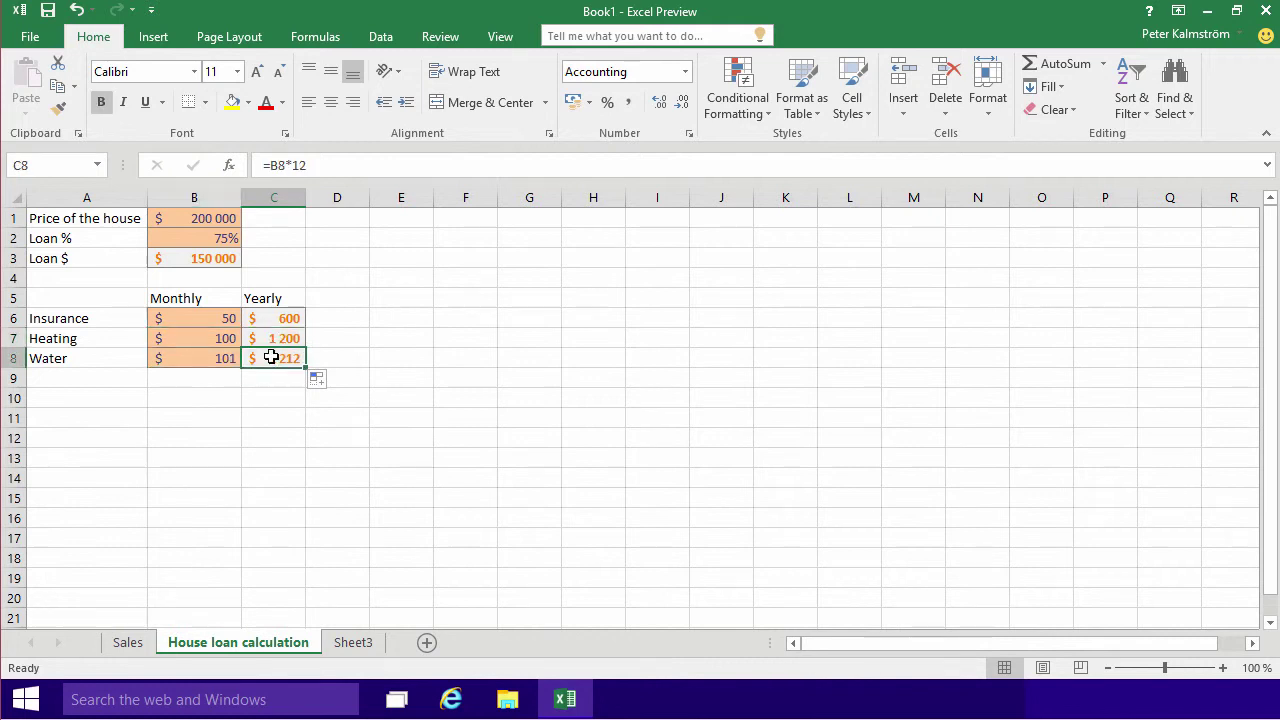
pyautogui.click(206, 358)
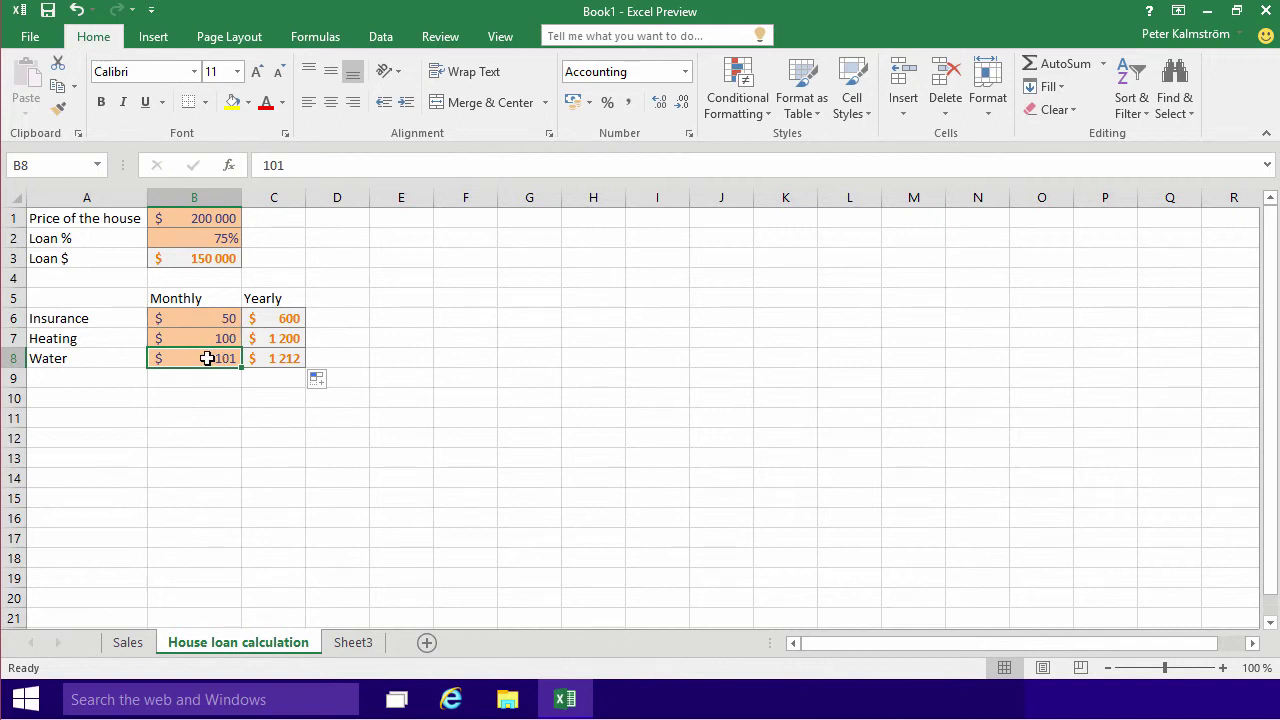
pyautogui.write('75')
pyautogui.press('Return')
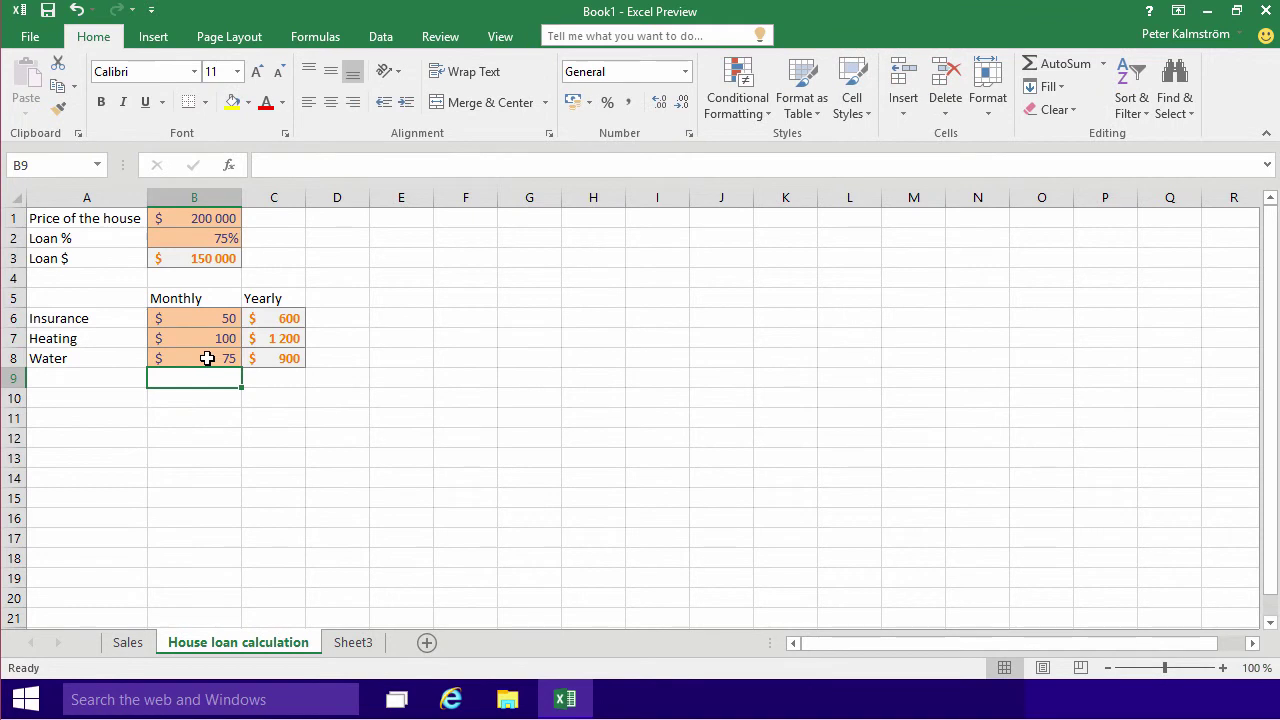
pyautogui.click(94, 416)
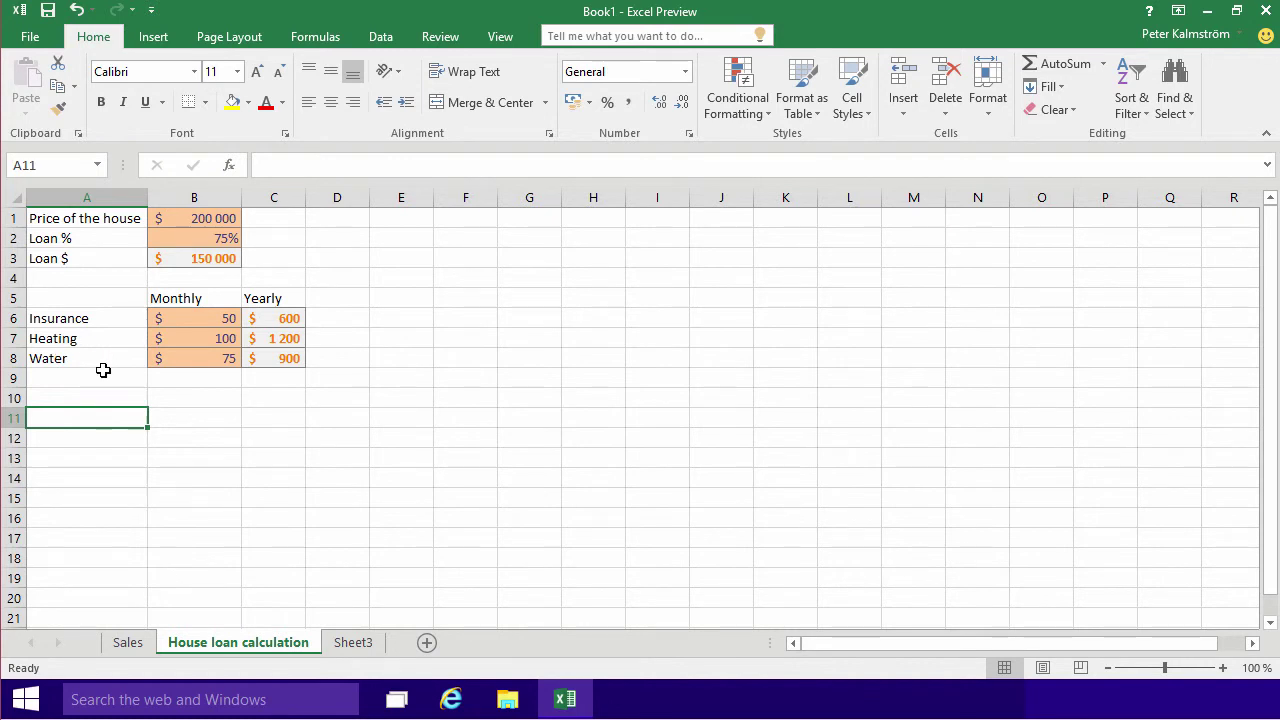
# - Add an 'Interest rate' row with 4% in B10, styled as an Input cell
pyautogui.click(85, 399)
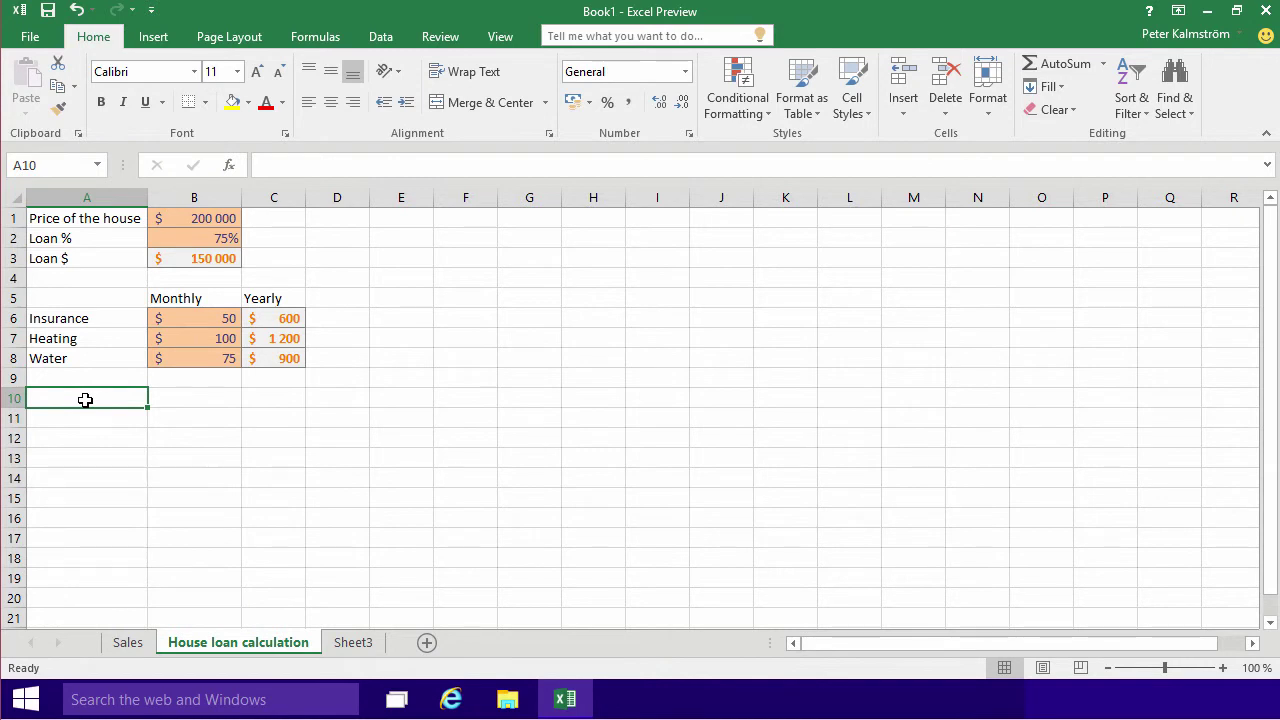
pyautogui.write('Inter')
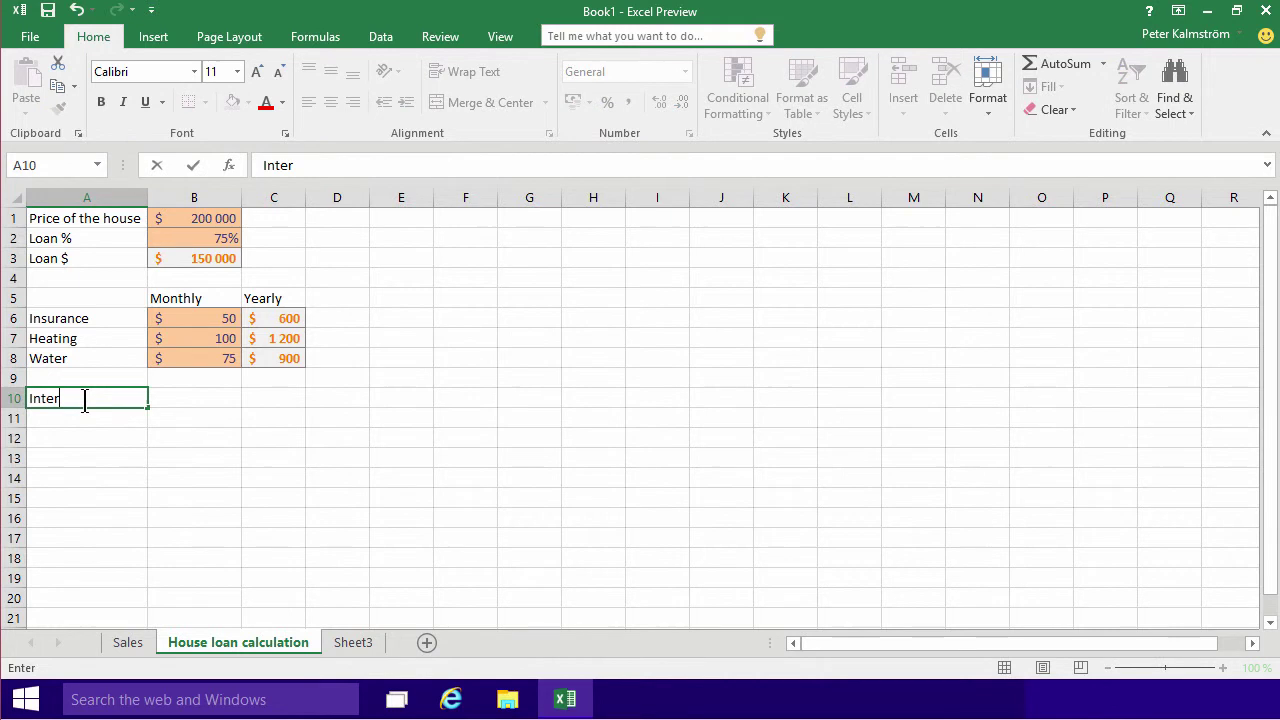
pyautogui.write('est')
pyautogui.click(106, 397)
pyautogui.write('rate')
pyautogui.press('Return')
pyautogui.click(106, 397)
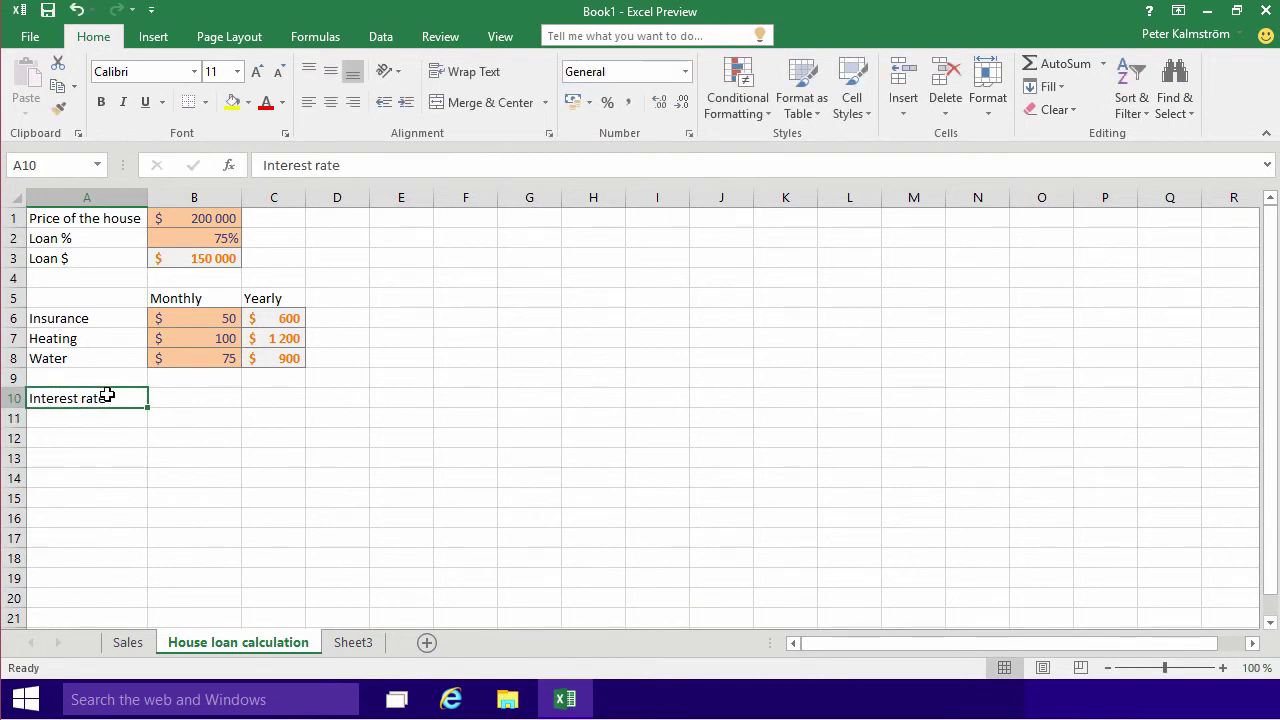
pyautogui.press('Right')
pyautogui.write('4')
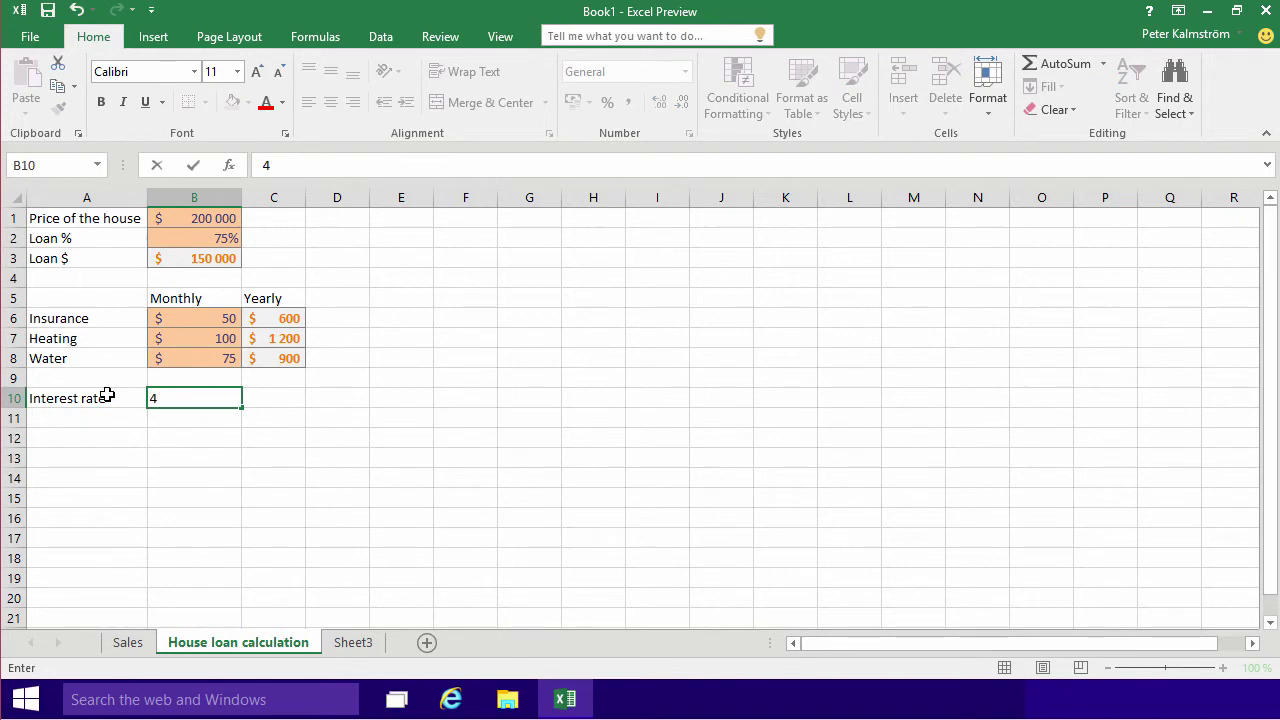
pyautogui.write('%')
pyautogui.hotkey('ctrl', 'Return')
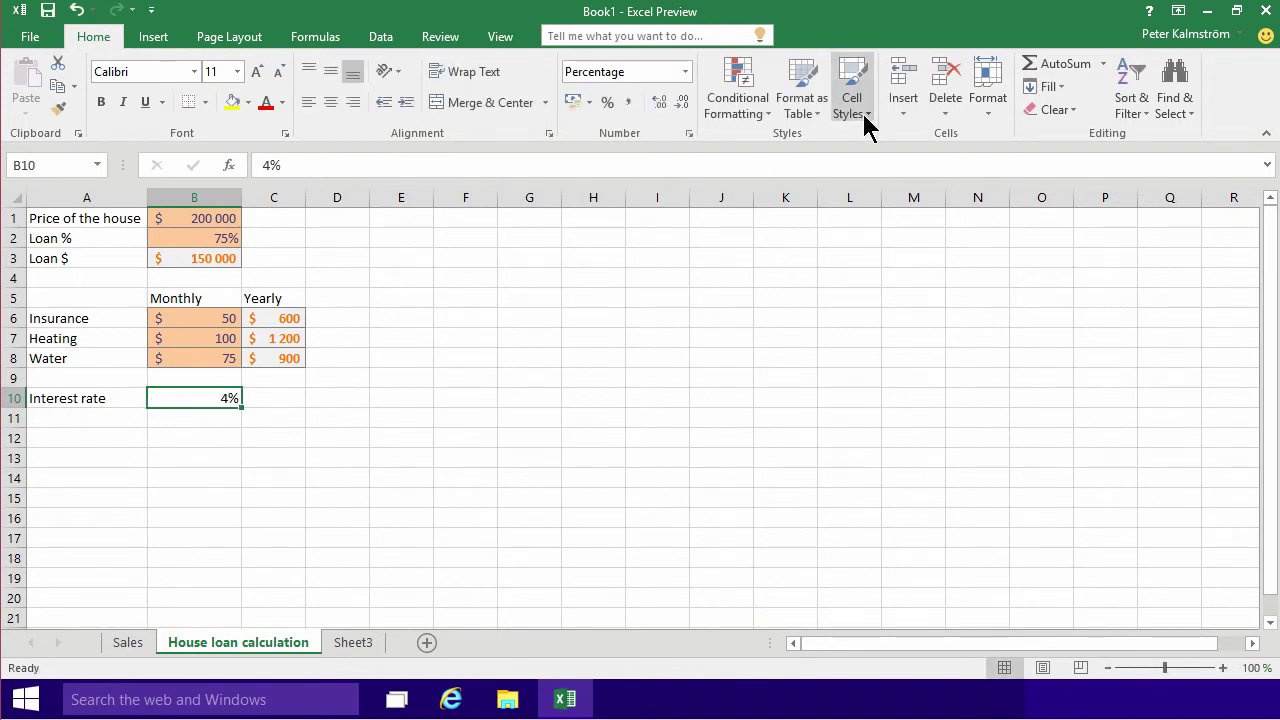
pyautogui.click(866, 122)
pyautogui.click(971, 209)
# - Label row 9 'Interest' and enter the formula =B3*B10 in B9
pyautogui.press('Left')
pyautogui.press('Up')
pyautogui.write('Inter')
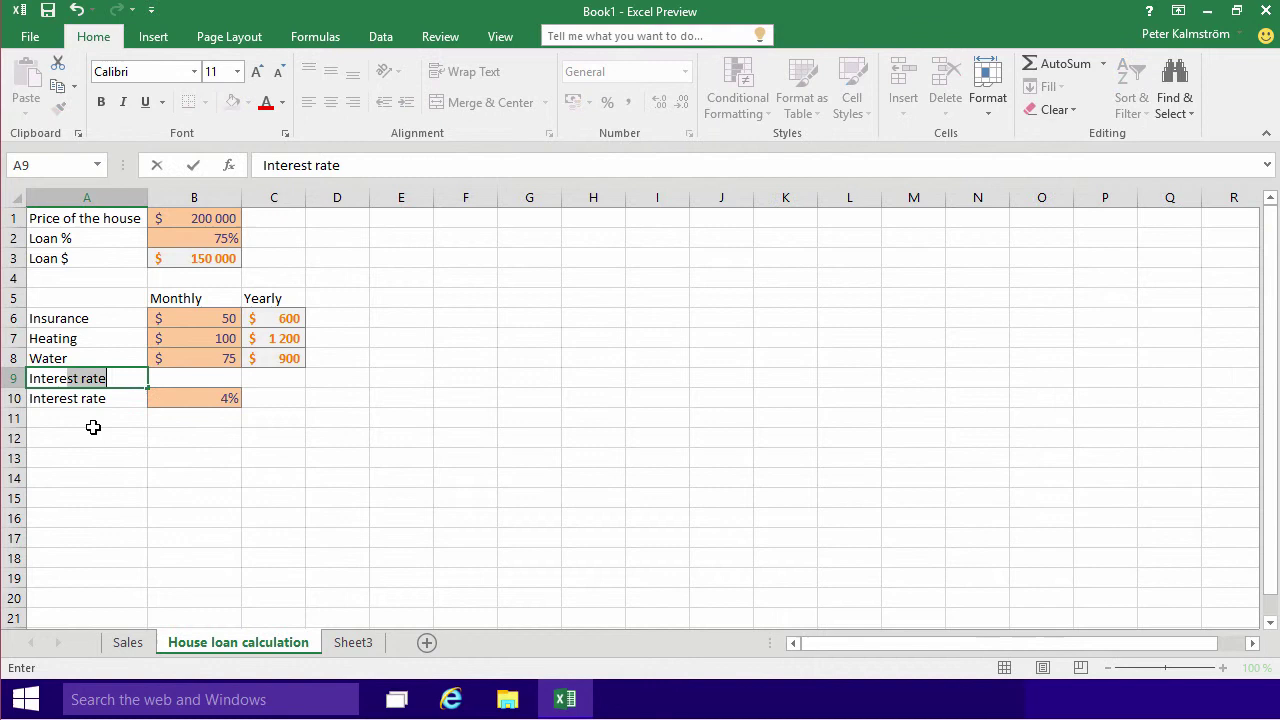
pyautogui.write('test')
pyautogui.press('Delete')
pyautogui.press('Tab')
pyautogui.write('=')
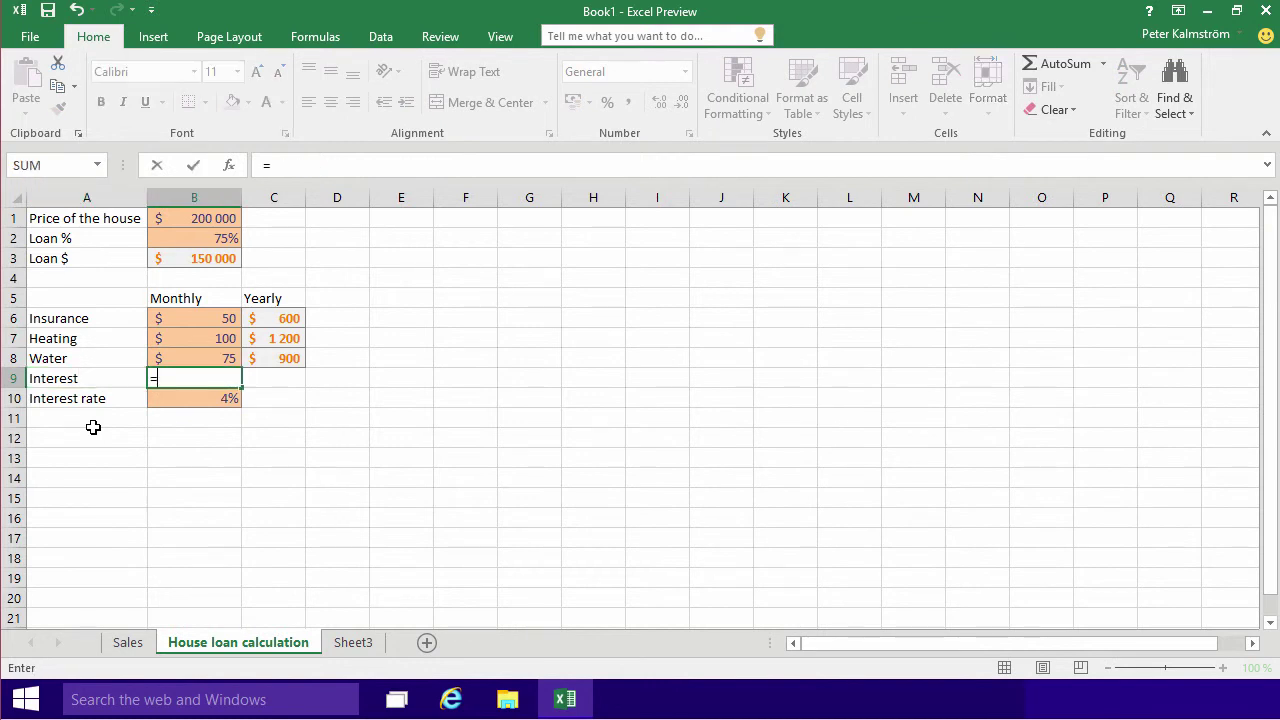
pyautogui.press('Up')
pyautogui.press('Up')
pyautogui.press('Up')
pyautogui.press('Up')
pyautogui.press('Up')
pyautogui.press('Up')
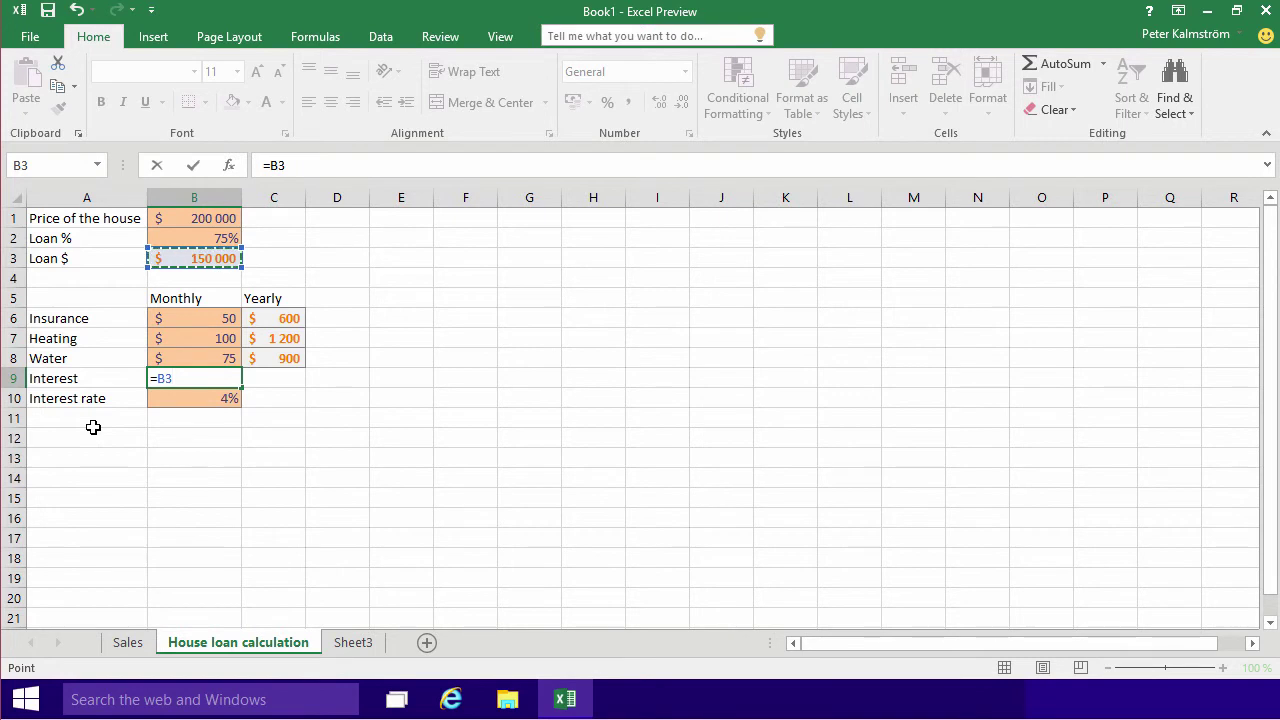
pyautogui.write('*')
pyautogui.press('Down')
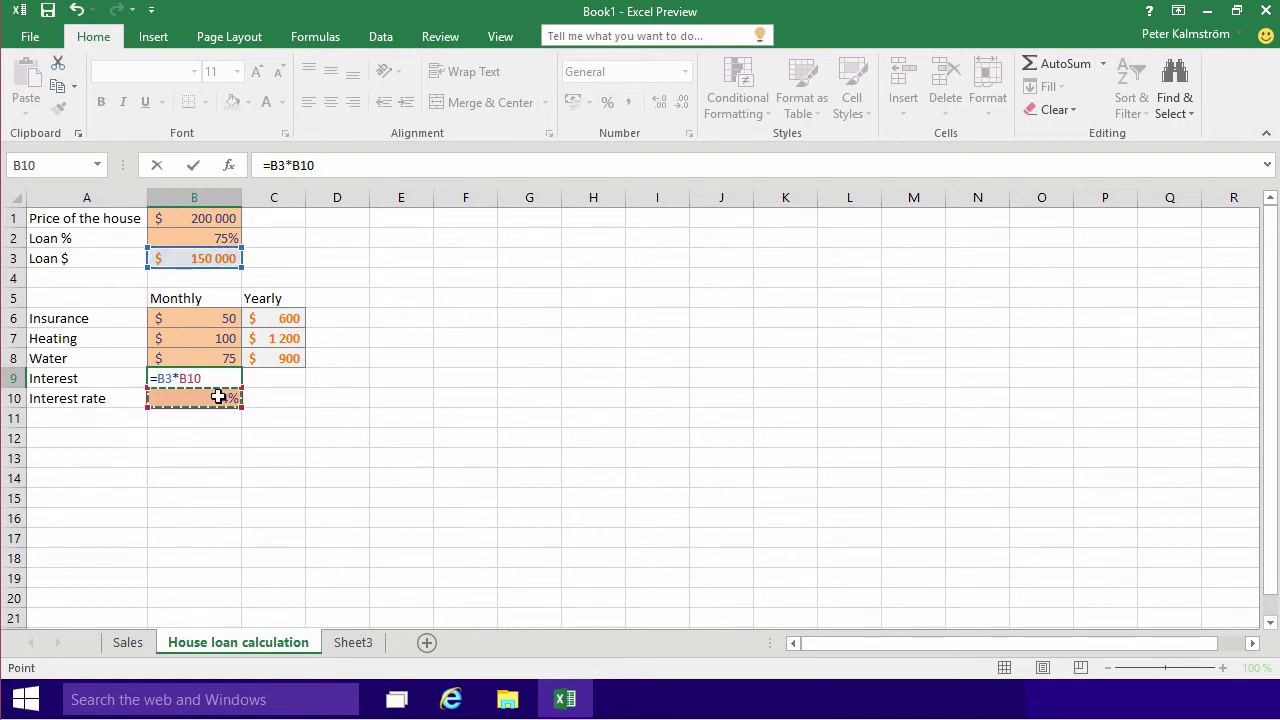
pyautogui.press('Return')
pyautogui.press('Left')
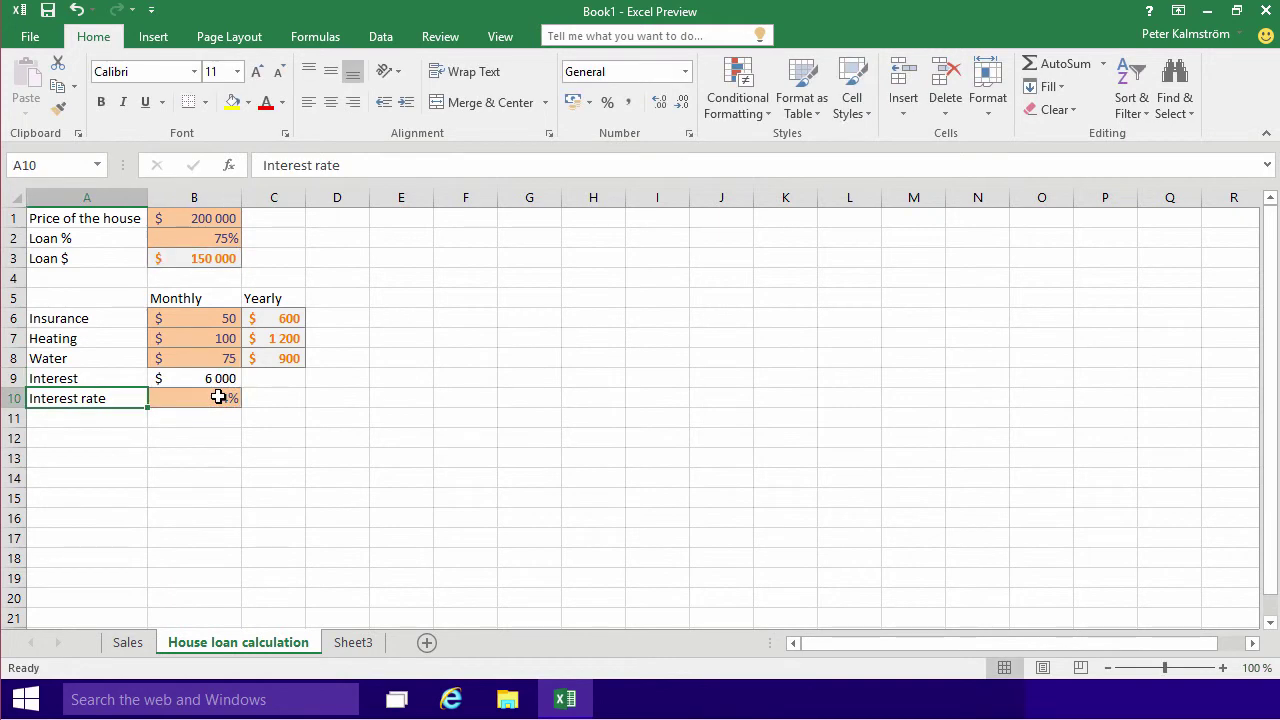
# - Divide the interest formula by 12 so B9 shows 500 monthly interest
pyautogui.click(216, 380)
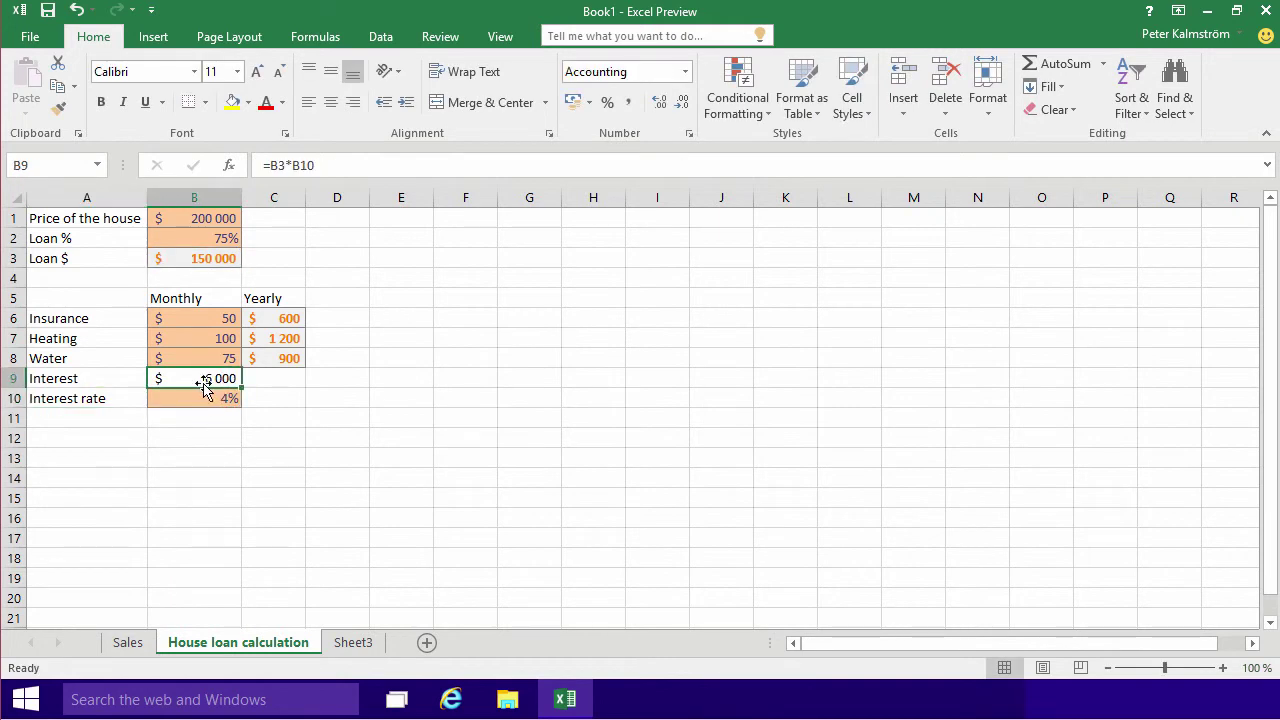
pyautogui.click(325, 165)
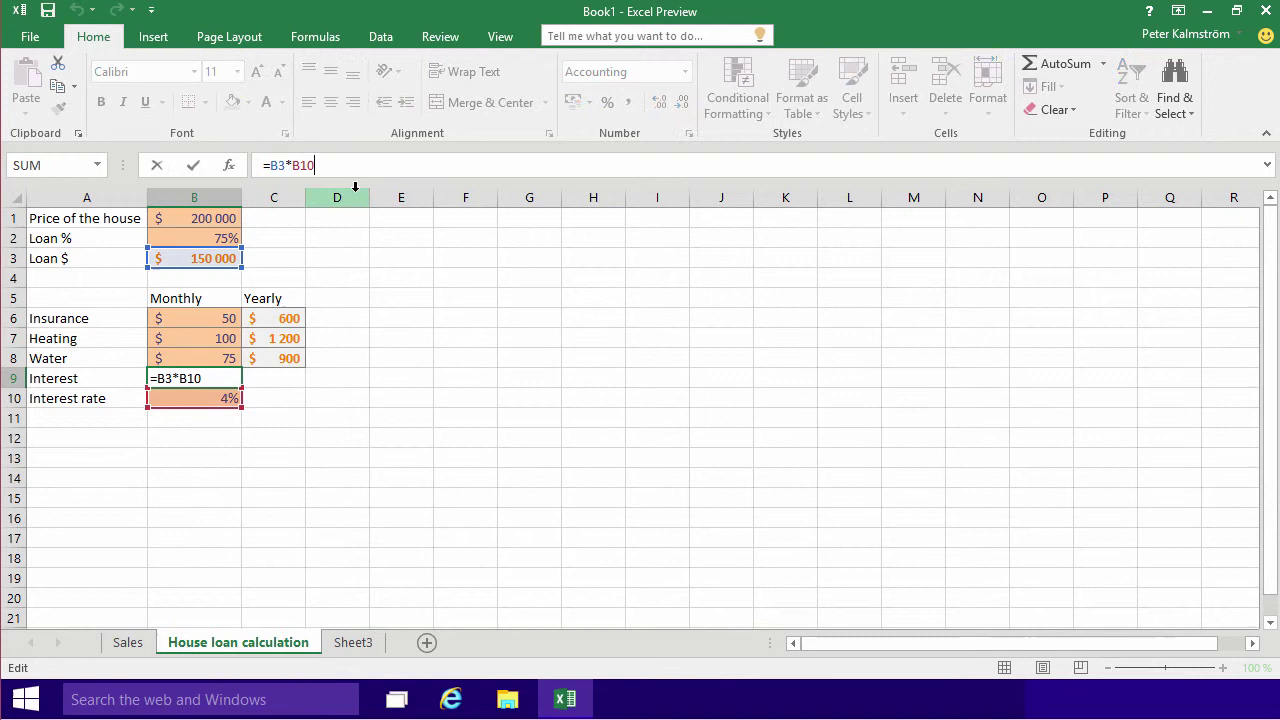
pyautogui.write('/12')
pyautogui.press('Return')
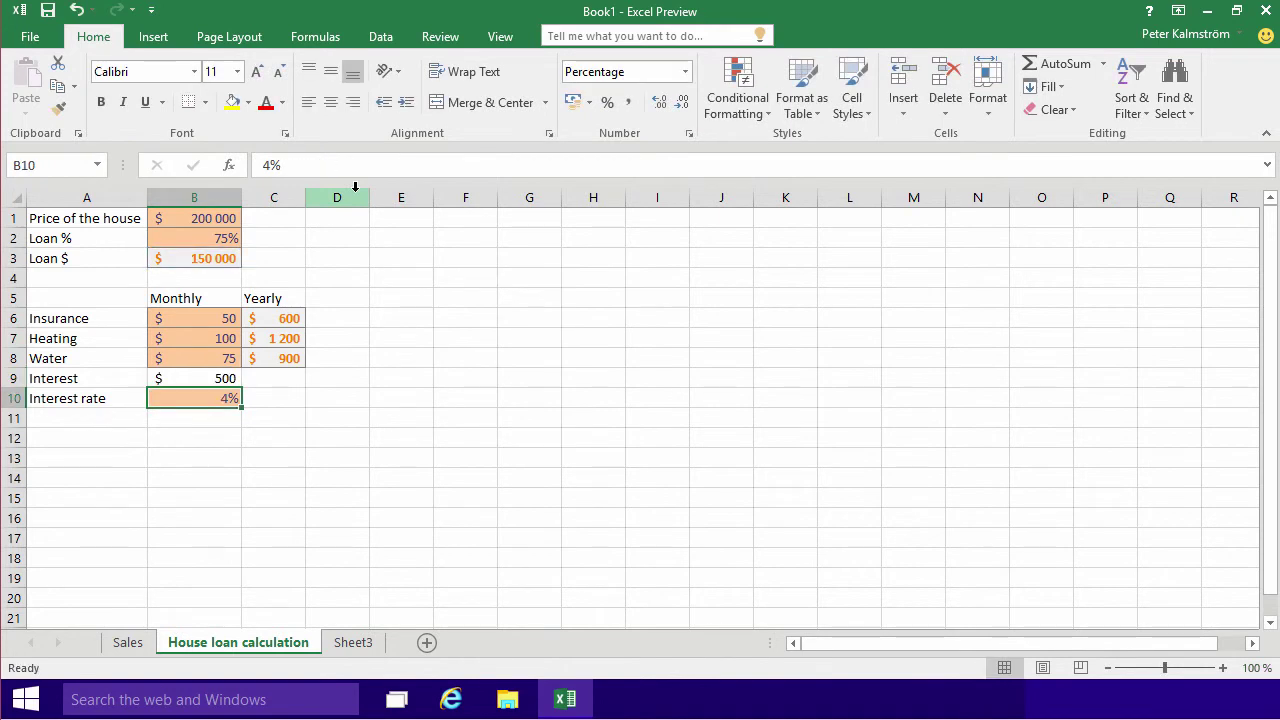
pyautogui.press('Up')
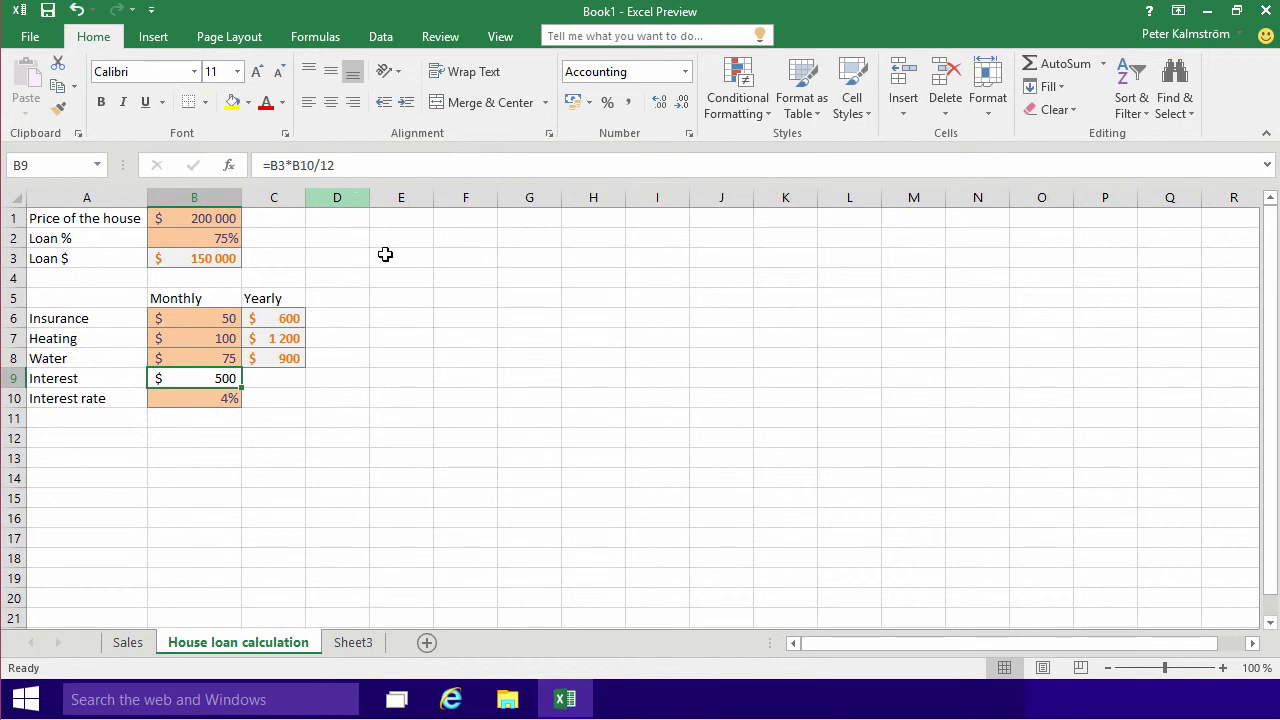
# - Fill the yearly formula down to the Interest row, giving 6 000
pyautogui.click(262, 357)
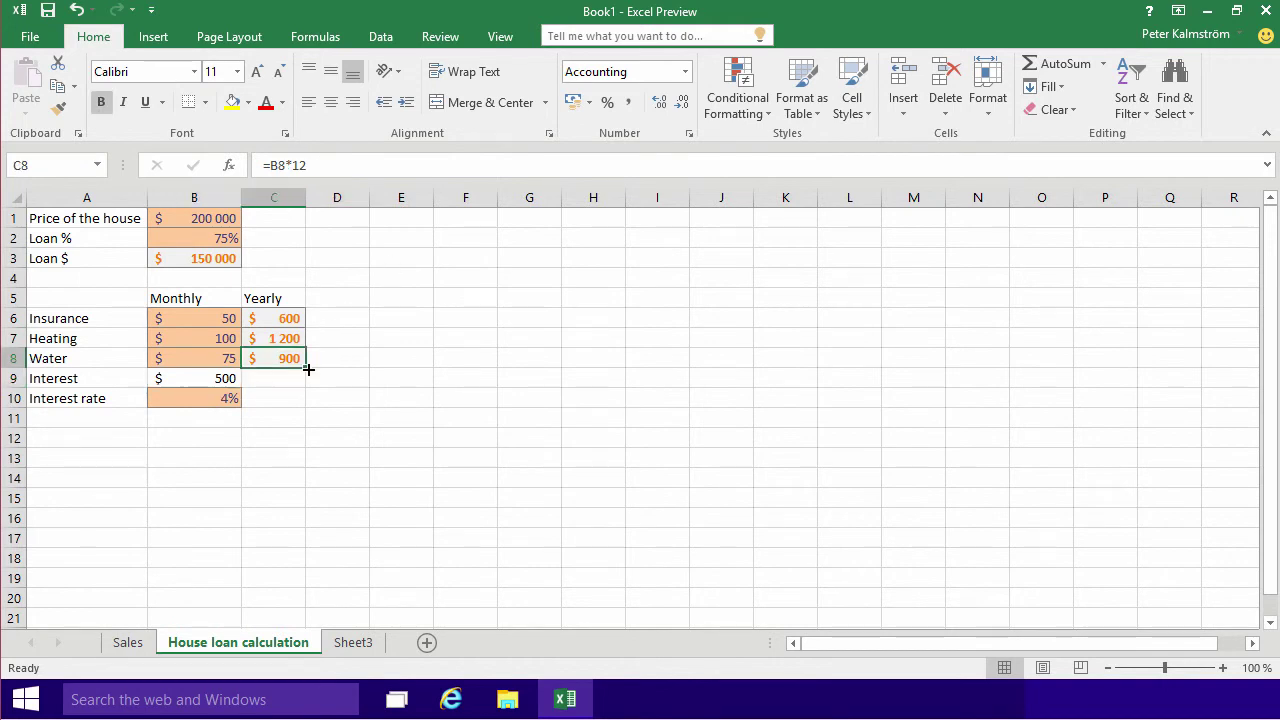
pyautogui.moveTo(304, 366); pyautogui.dragTo(311, 392)
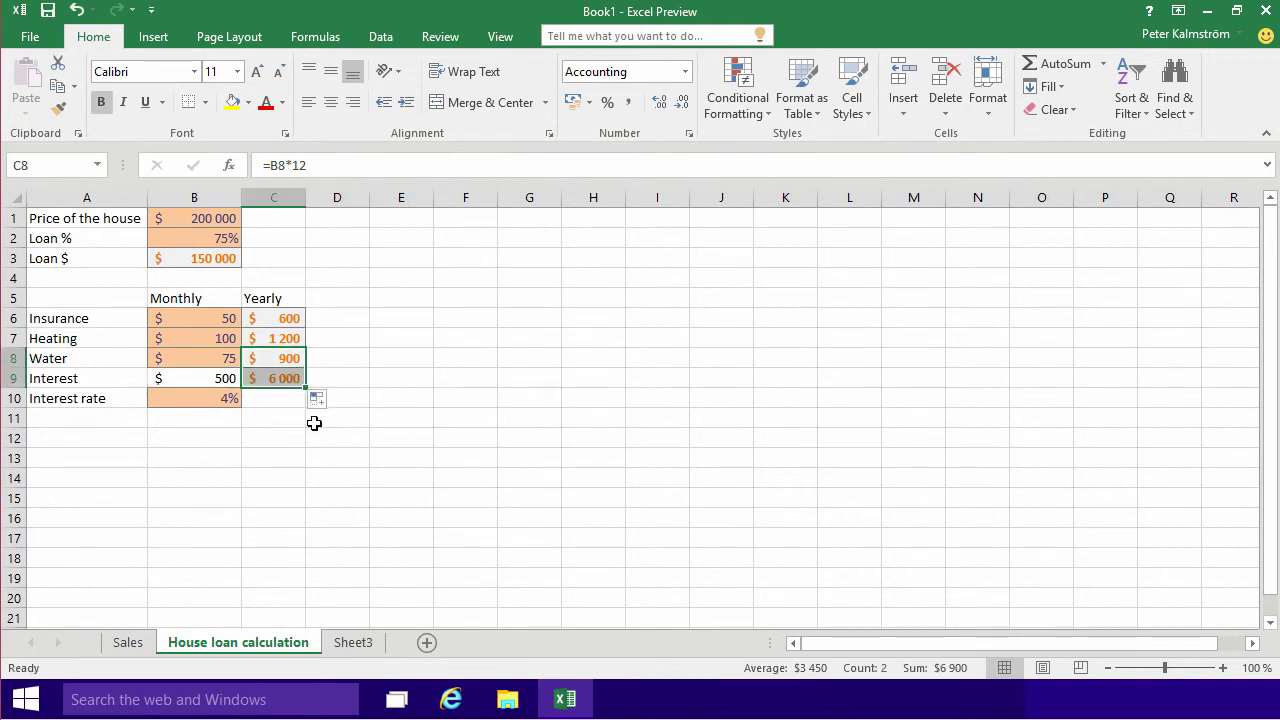
pyautogui.click(292, 401)
# - Move the 4% Interest rate row up to row 4, below Loan $
pyautogui.click(209, 375)
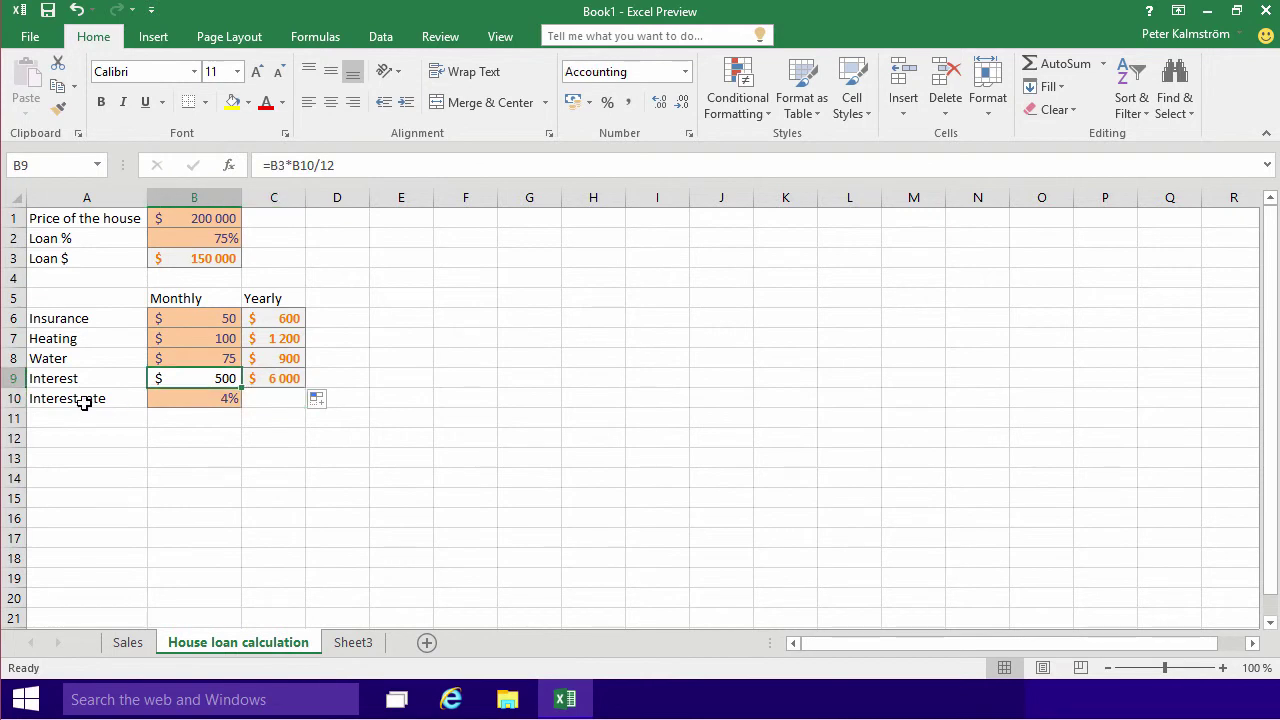
pyautogui.moveTo(77, 400); pyautogui.dragTo(189, 406)
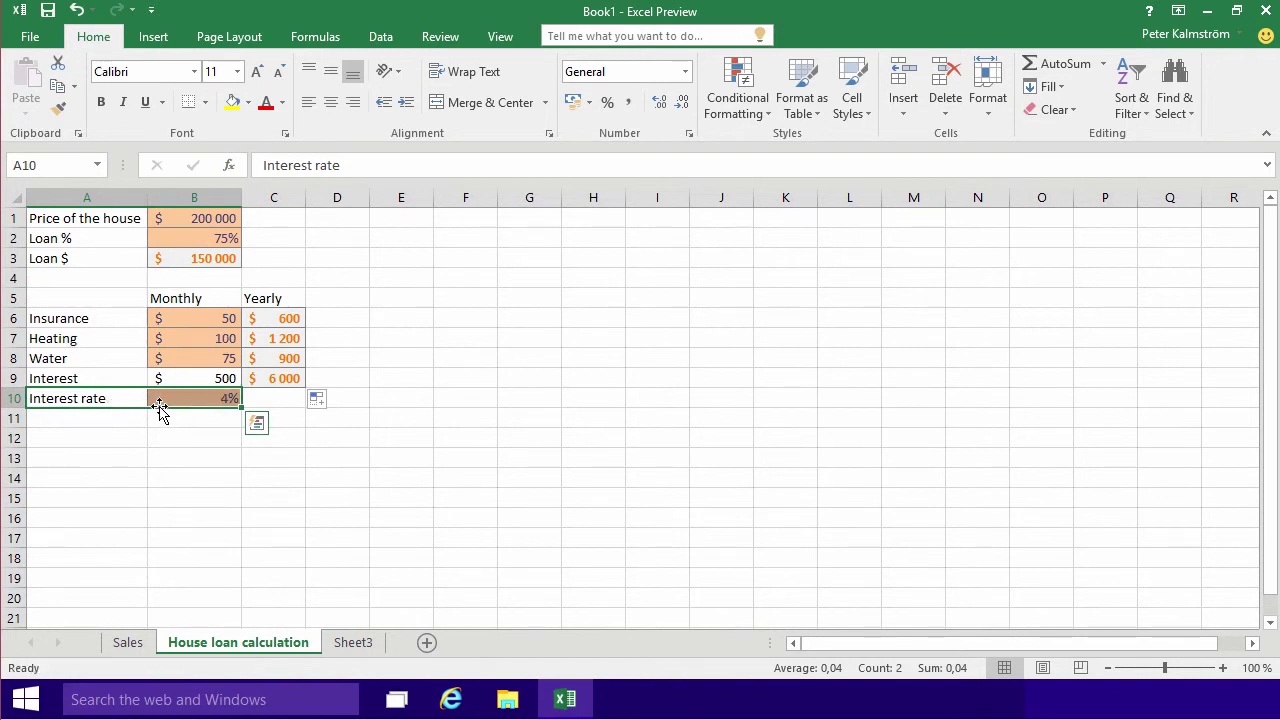
pyautogui.moveTo(160, 410); pyautogui.dragTo(163, 282)
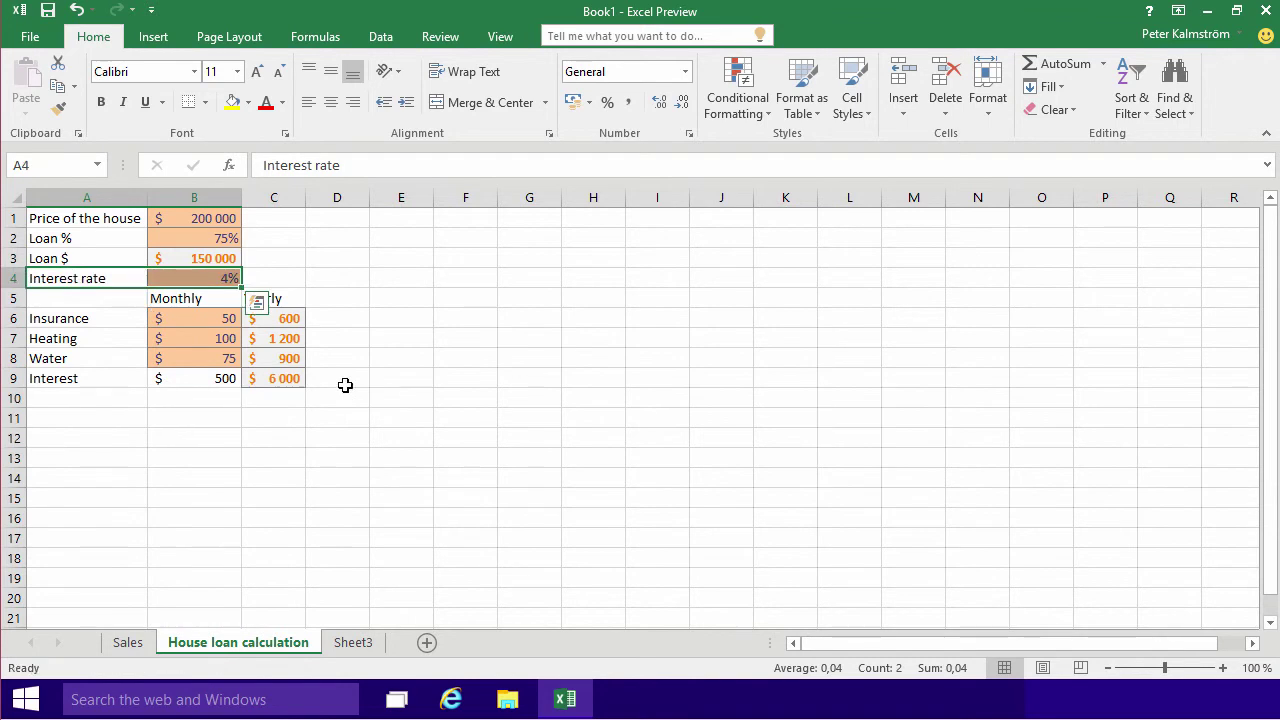
# - Insert a blank row above the Monthly/Yearly headers and copy A5's plain formatting onto B5
pyautogui.click(266, 417)
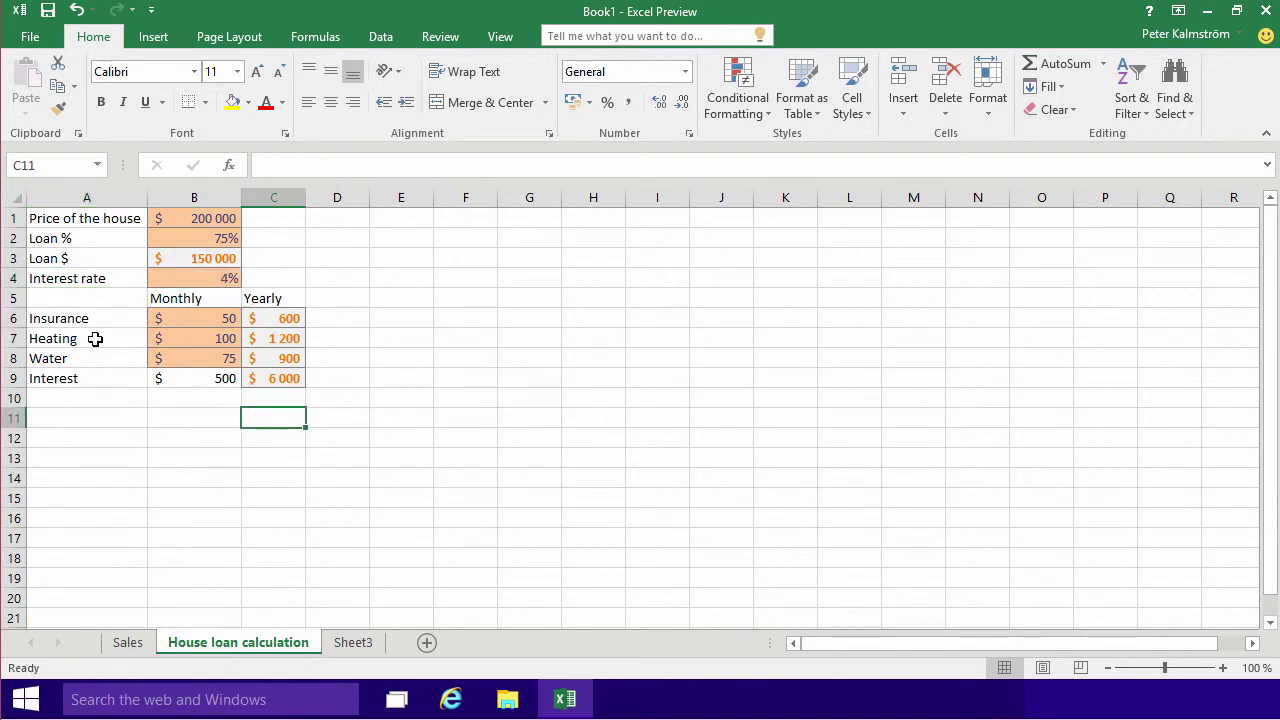
pyautogui.rightClick(24, 302)
pyautogui.click(88, 440)
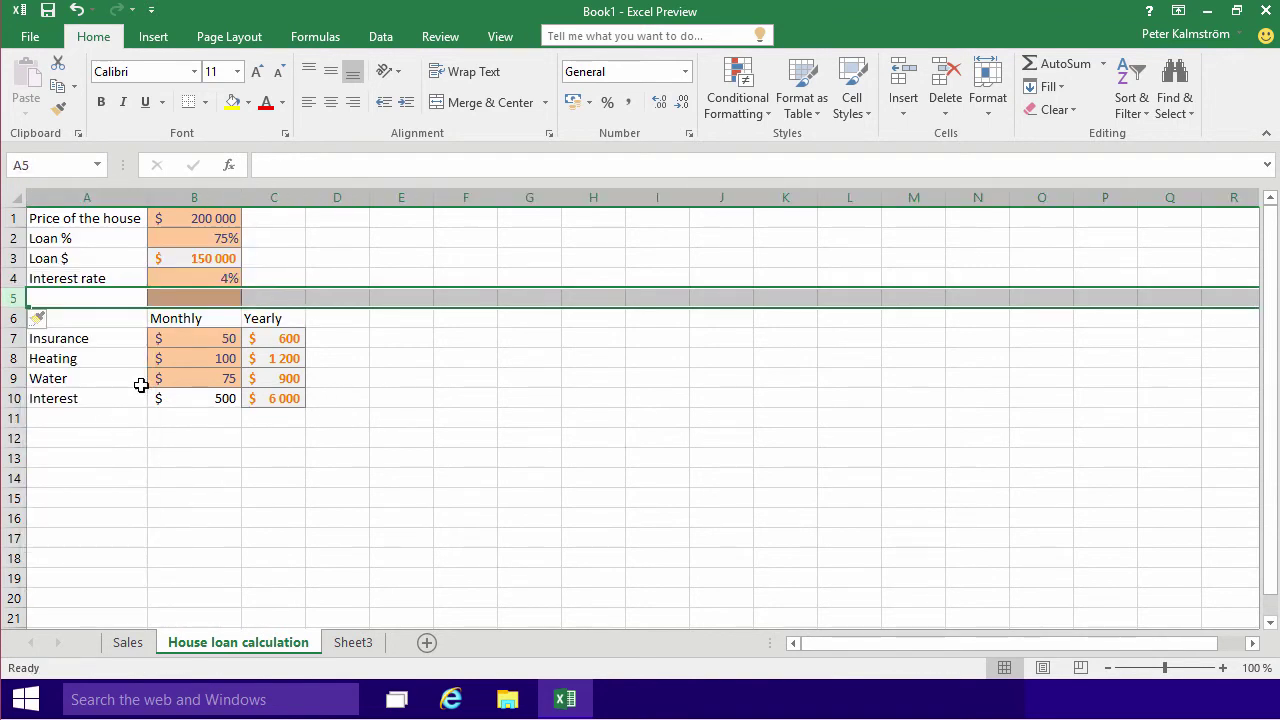
pyautogui.click(130, 303)
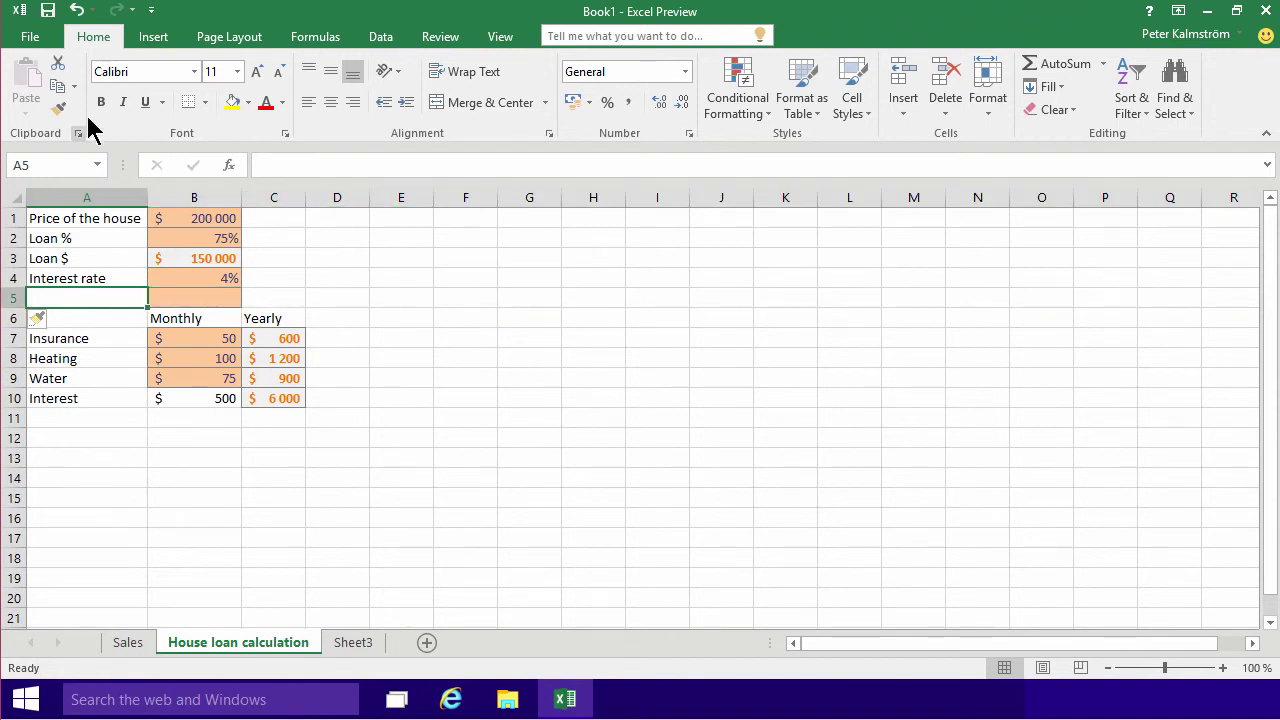
pyautogui.click(58, 108)
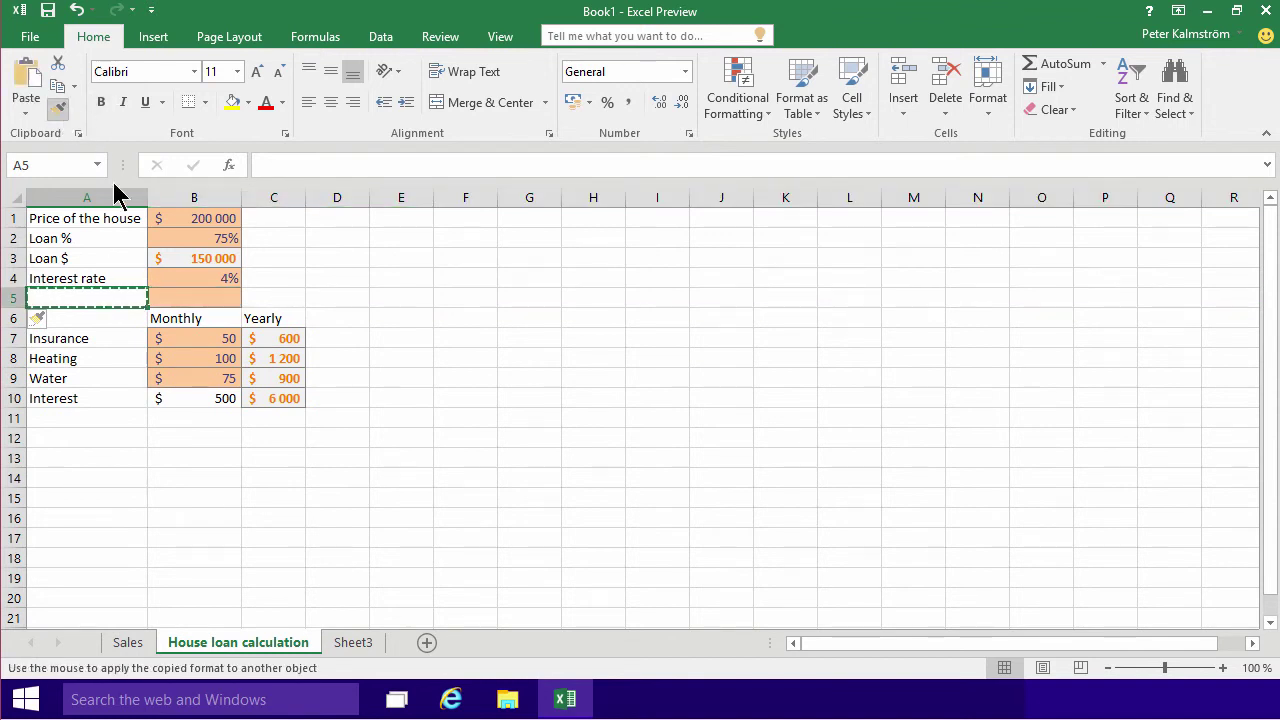
pyautogui.click(175, 301)
pyautogui.click(314, 437)
# - Give the monthly Interest value in B10 the orange Calculation style
pyautogui.click(215, 382)
pyautogui.click(212, 399)
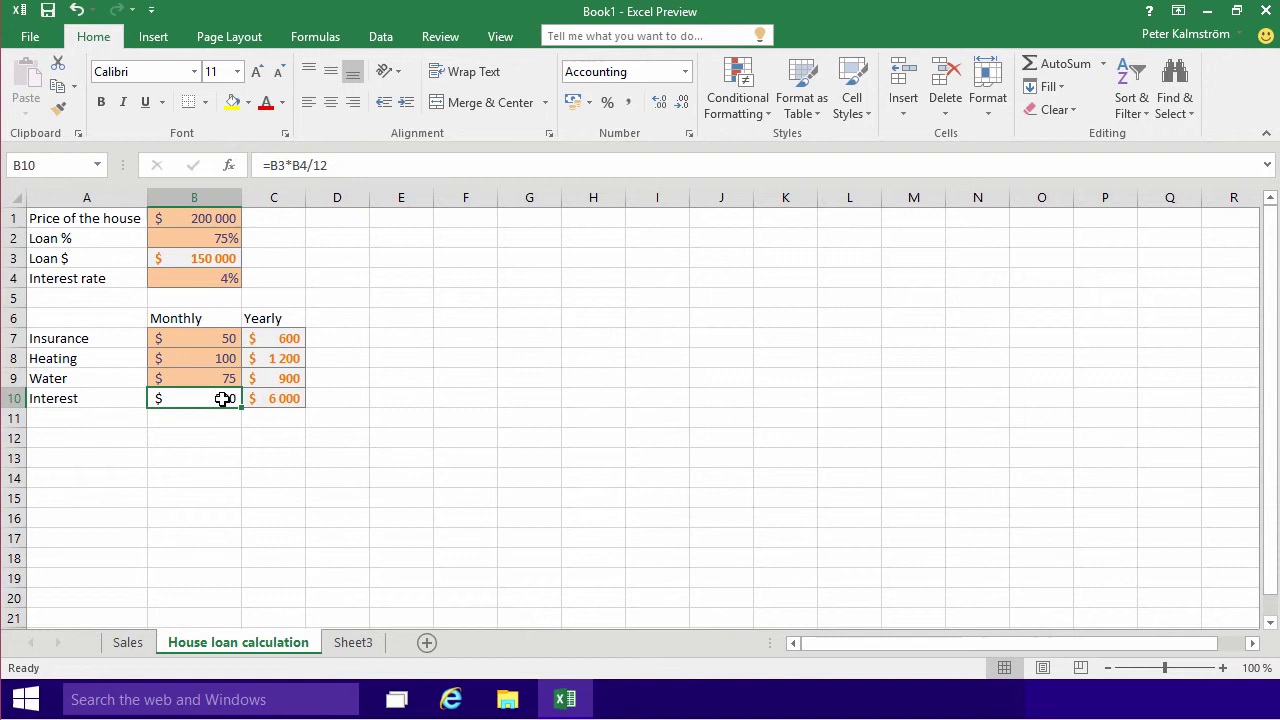
pyautogui.click(860, 118)
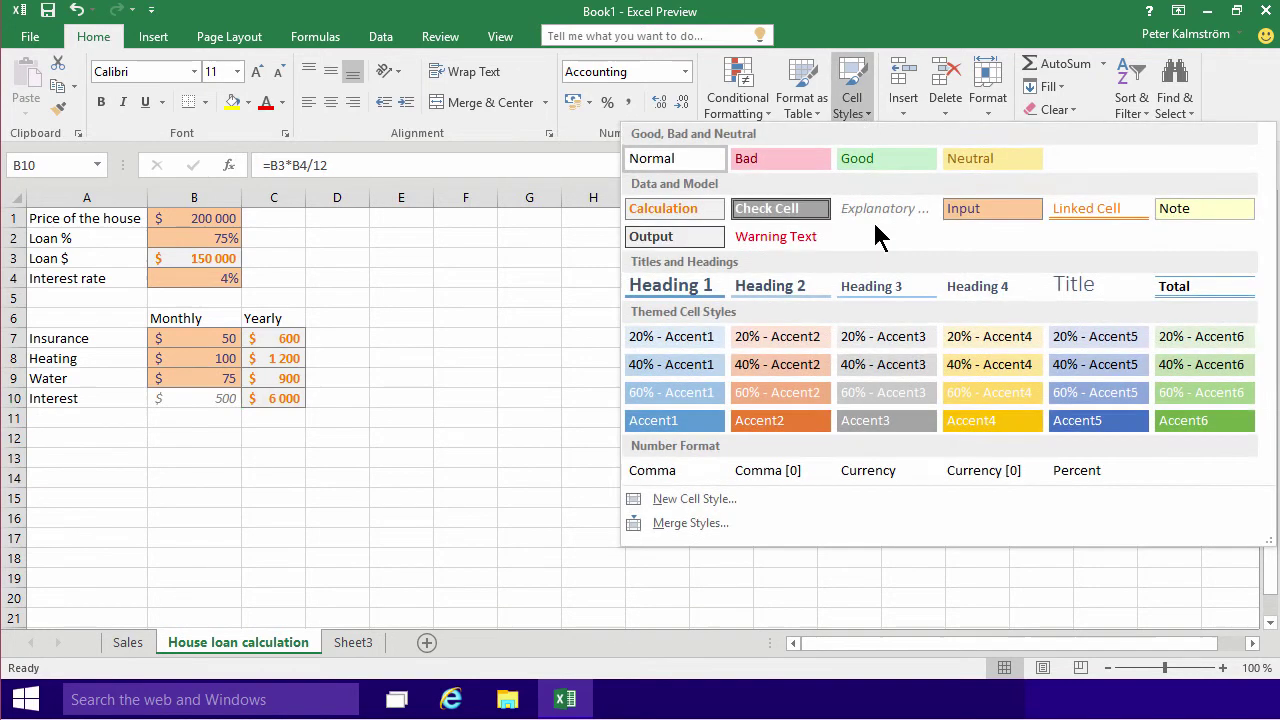
pyautogui.click(666, 206)
pyautogui.click(558, 318)
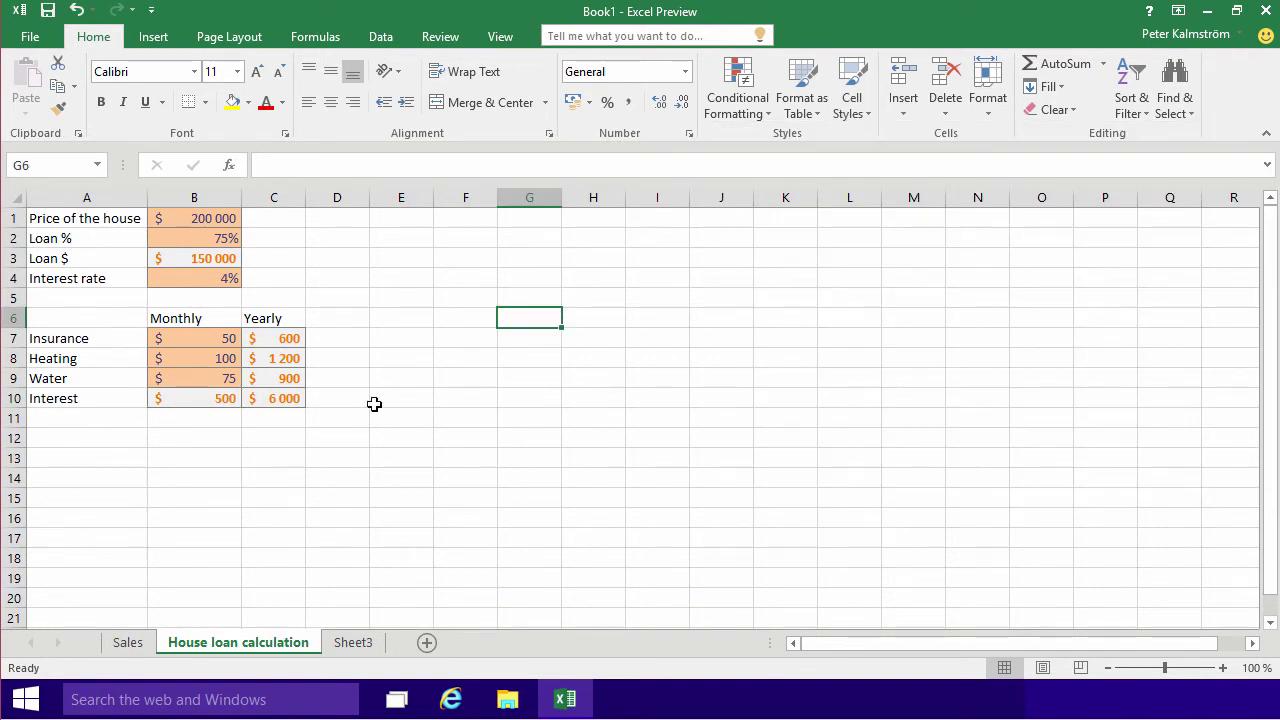
pyautogui.click(95, 424)
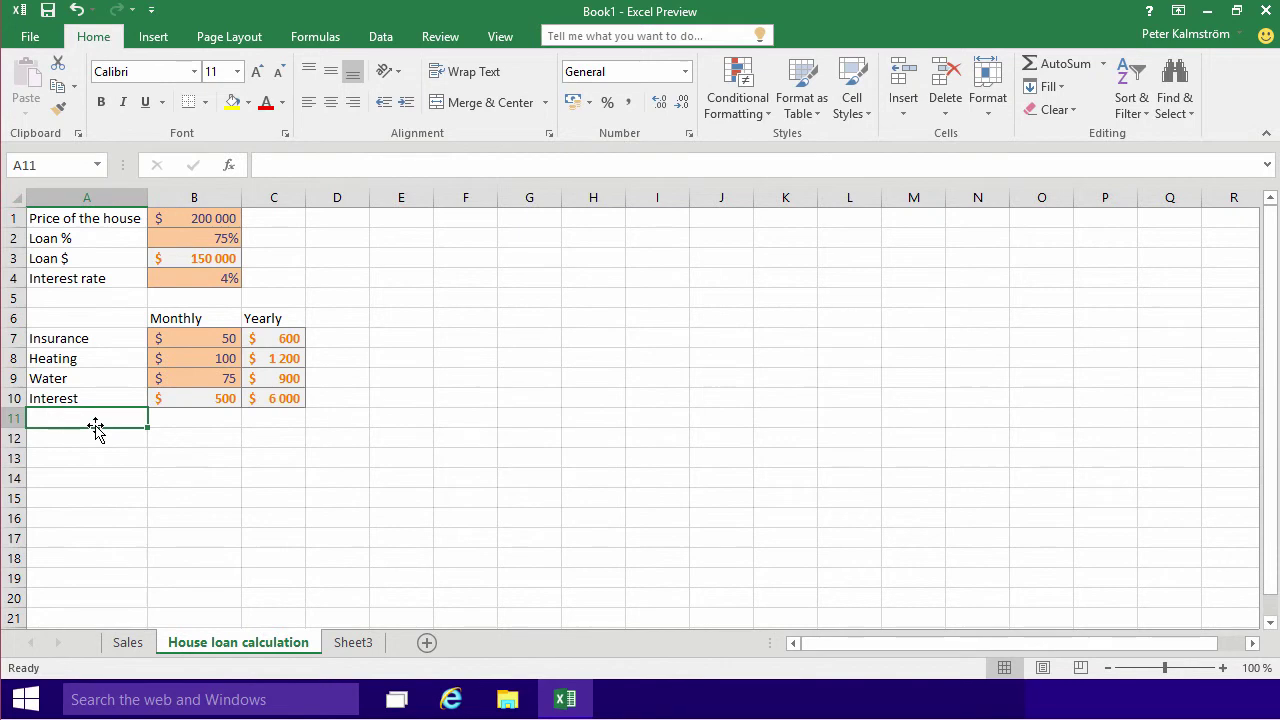
# - Label A11 'Summary' and AutoSum the monthly costs in B11, totalling 725
pyautogui.write('Summary')
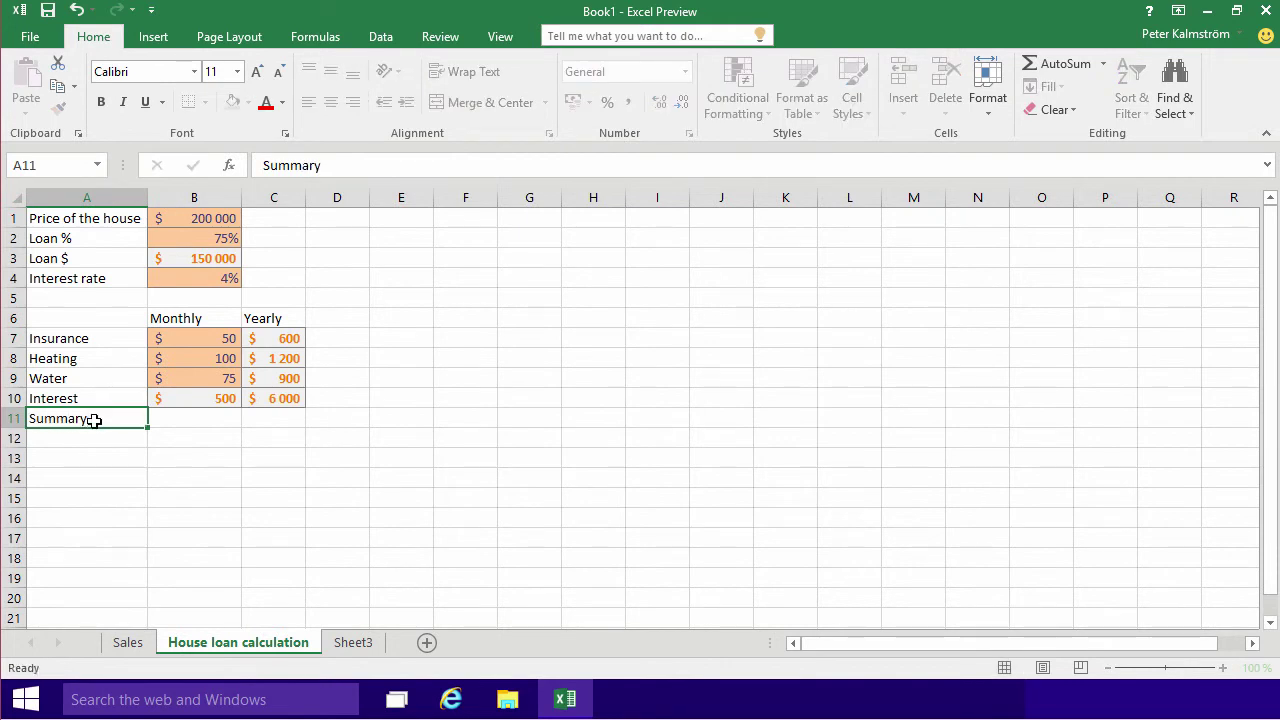
pyautogui.press('Tab')
pyautogui.write('=')
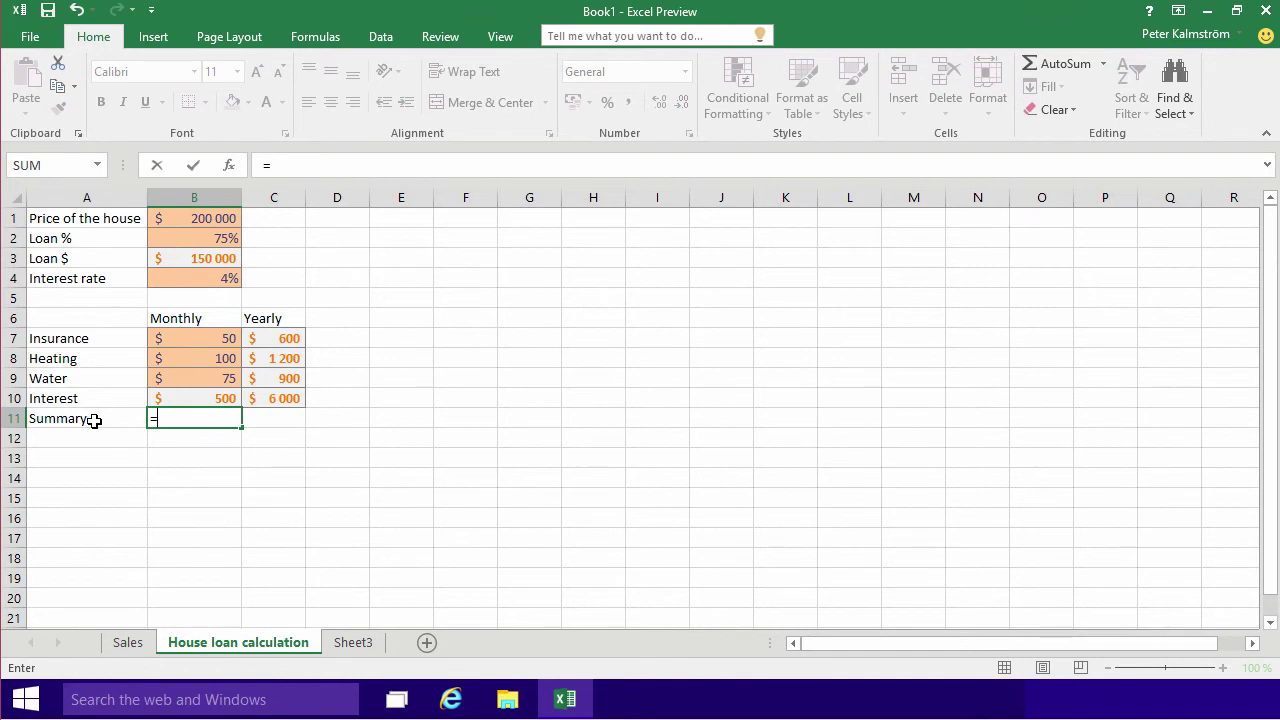
pyautogui.press('Escape')
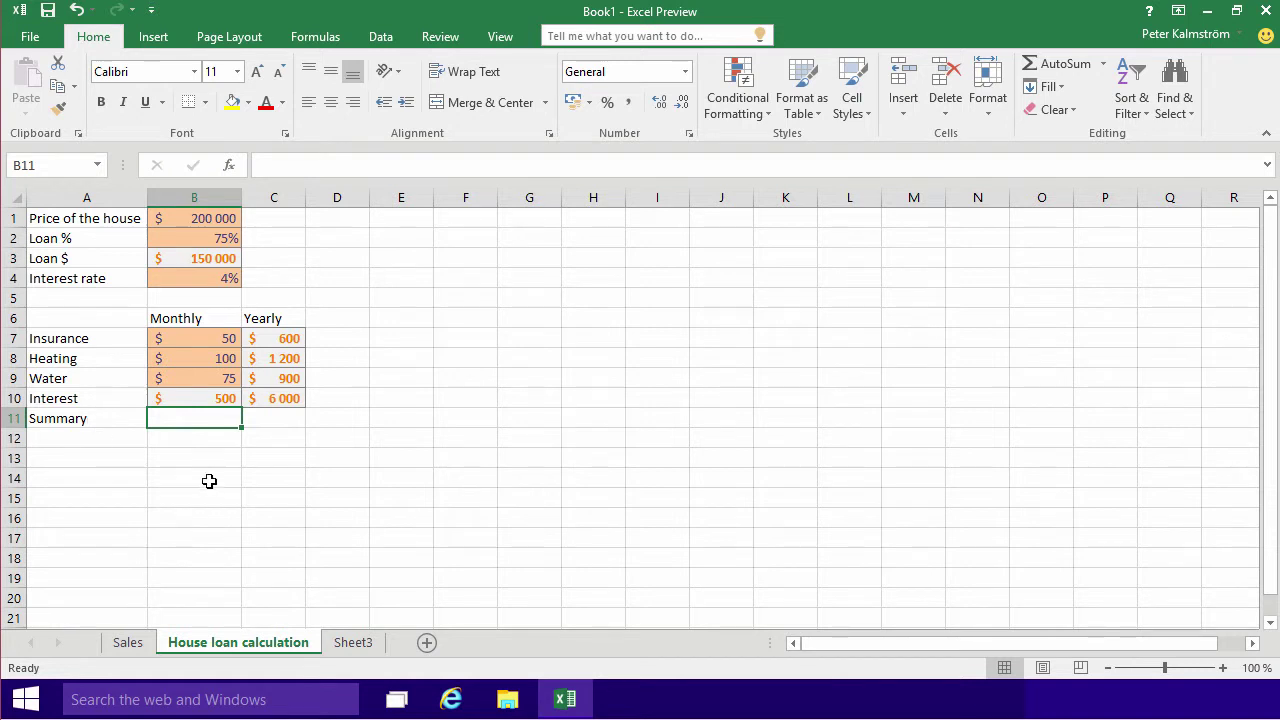
pyautogui.click(1054, 64)
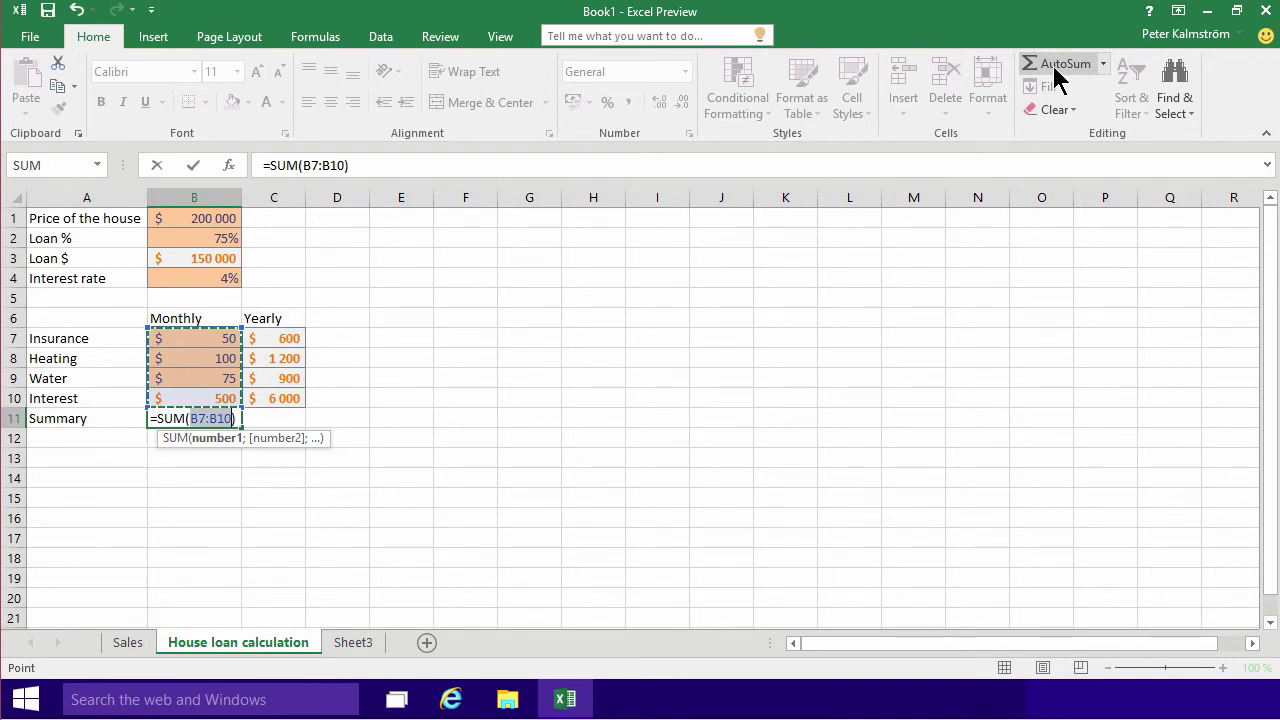
pyautogui.press('Return')
# - Style the monthly total as Calculation and pick up C10's formatting for the yearly total
pyautogui.click(229, 417)
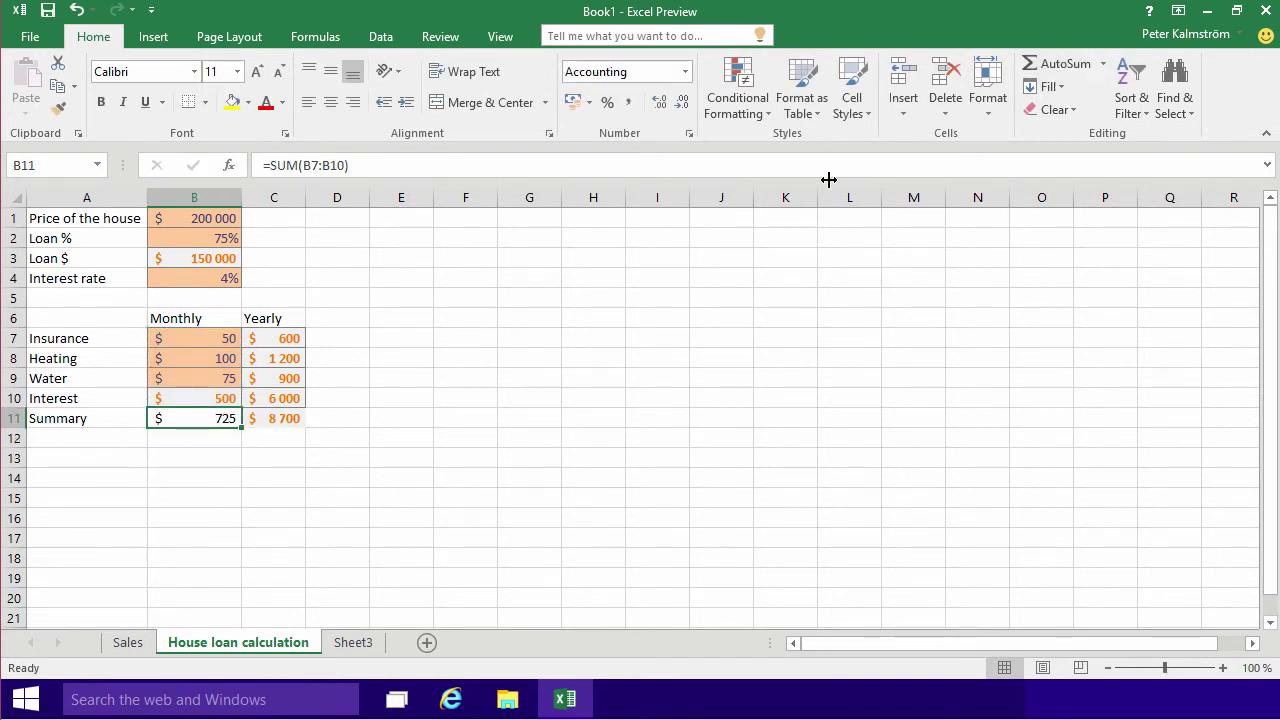
pyautogui.click(857, 118)
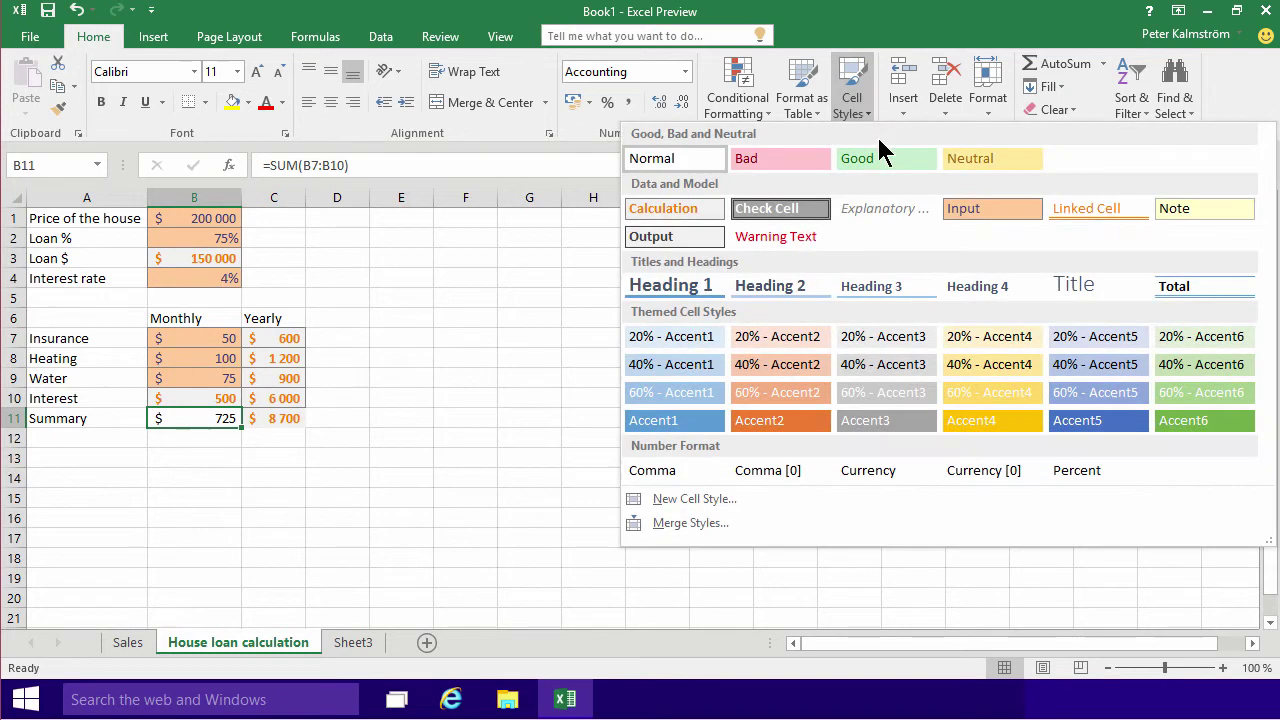
pyautogui.click(677, 208)
pyautogui.click(538, 395)
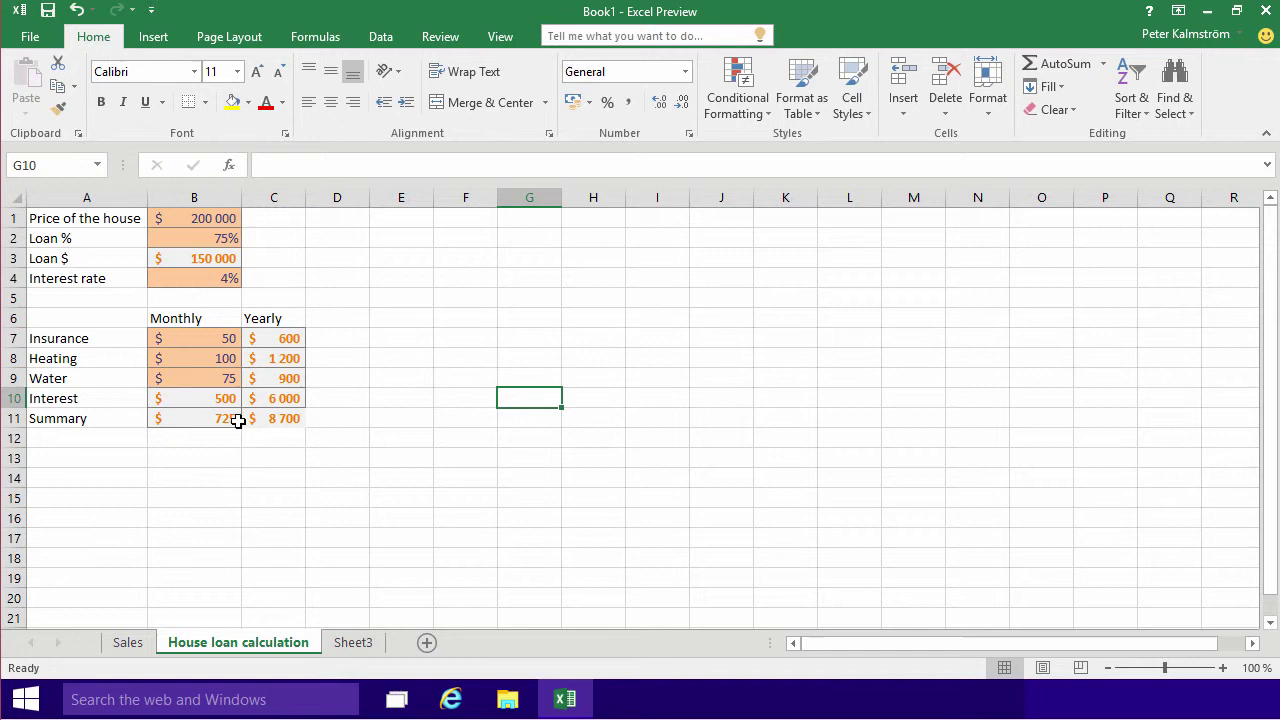
pyautogui.click(291, 413)
pyautogui.press('Down')
pyautogui.press('Down')
pyautogui.press('Right')
pyautogui.press('Right')
pyautogui.click(289, 400)
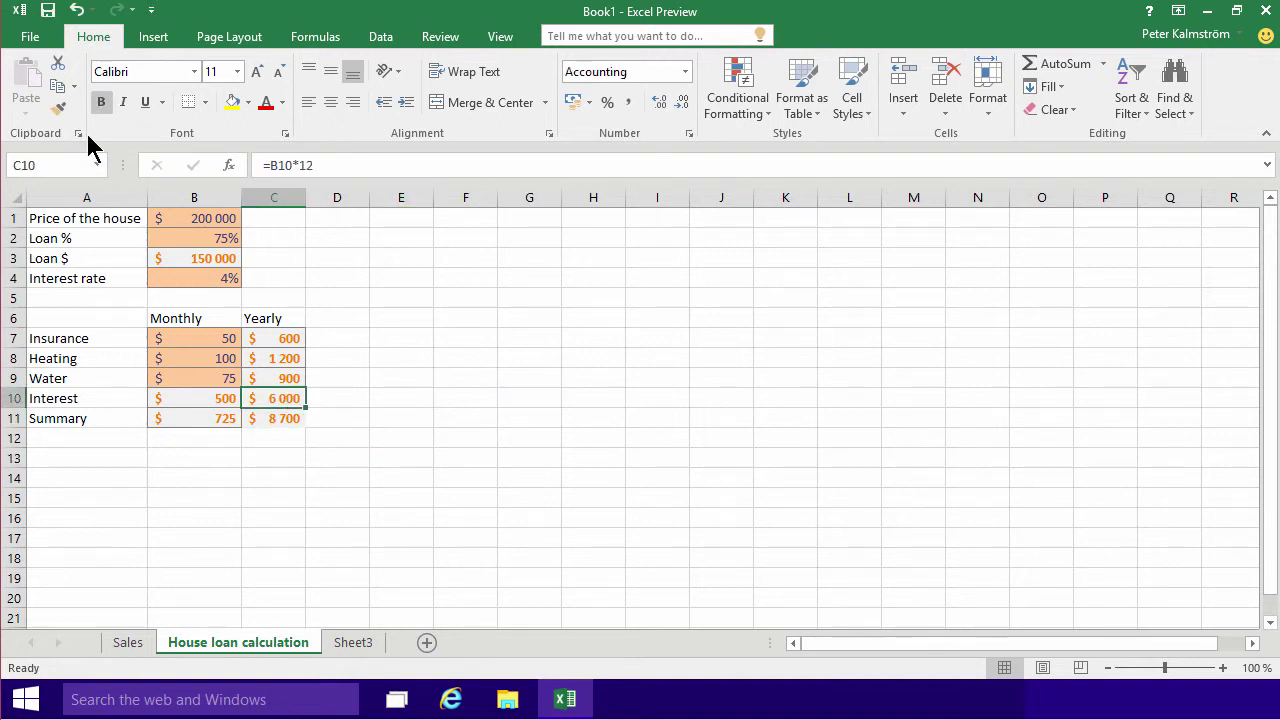
pyautogui.click(58, 107)
# - Paint C10's format onto C11, then undo the Summary totals and styling
pyautogui.click(282, 418)
pyautogui.press('Right')
pyautogui.press('Right')
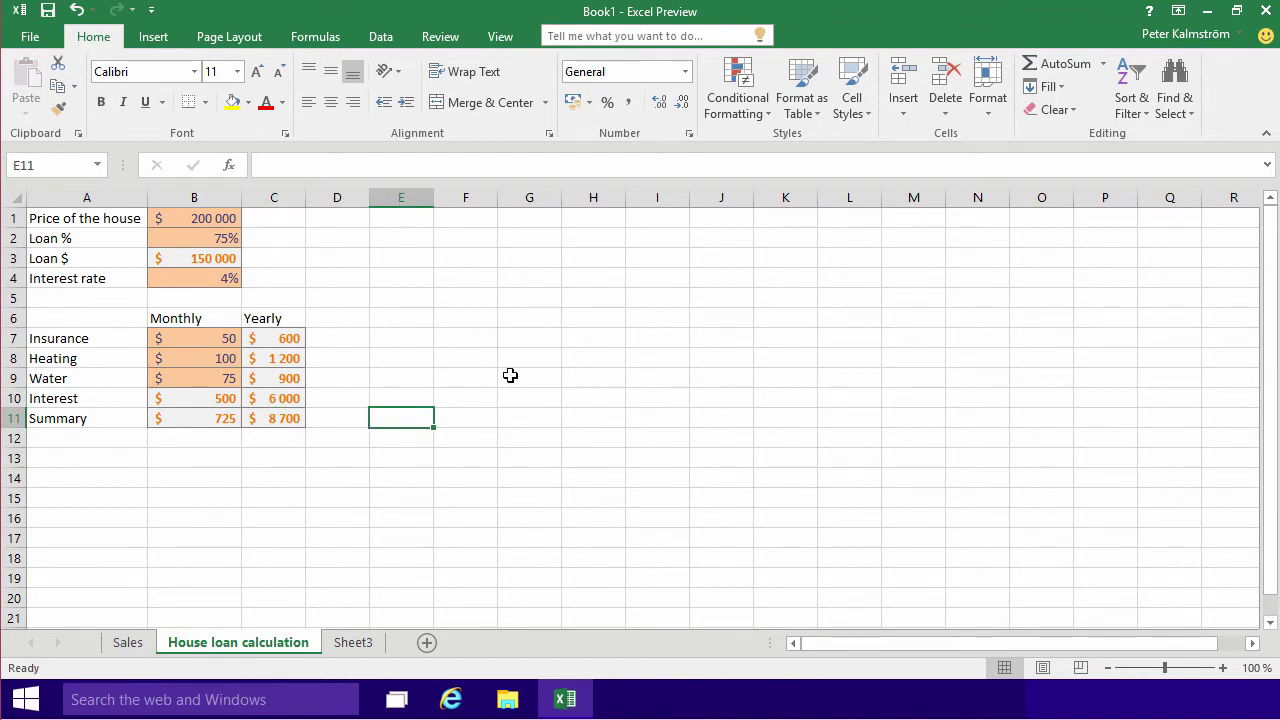
pyautogui.hotkey('ctrl', 'z')
pyautogui.hotkey('ctrl', 'z')
pyautogui.hotkey('ctrl', 'z')
pyautogui.hotkey('ctrl', 'z')
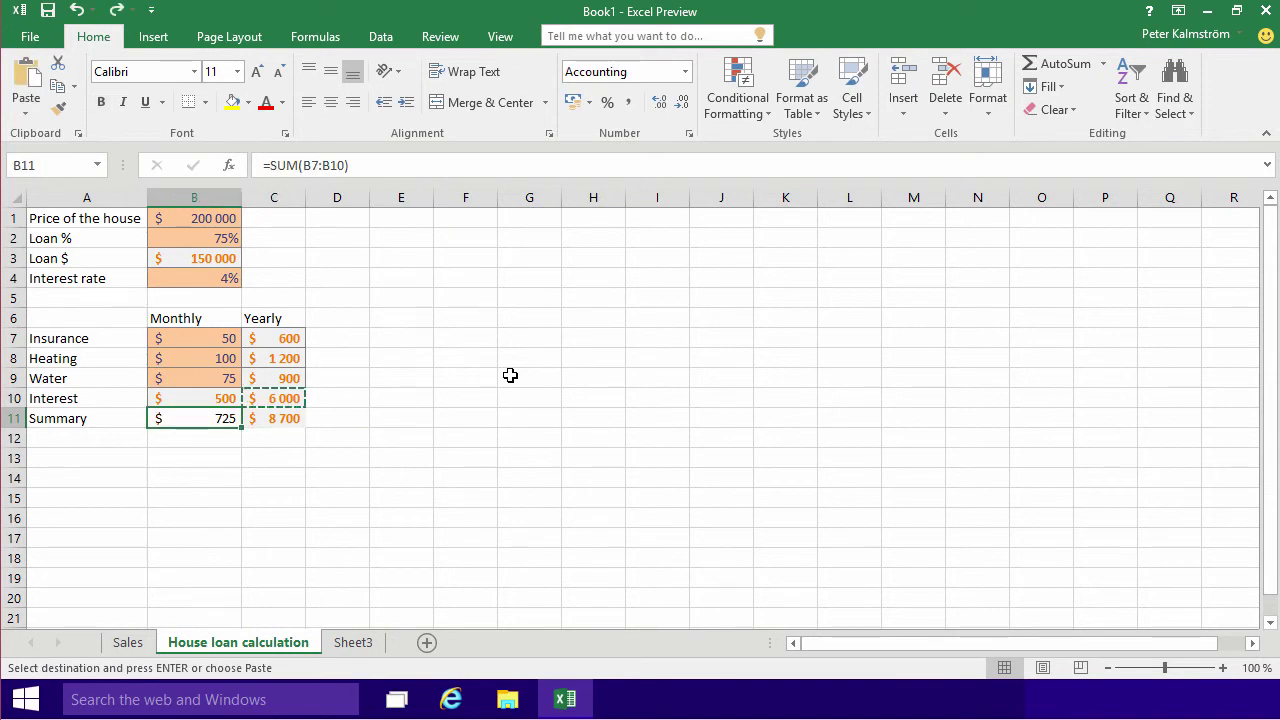
pyautogui.click(443, 380)
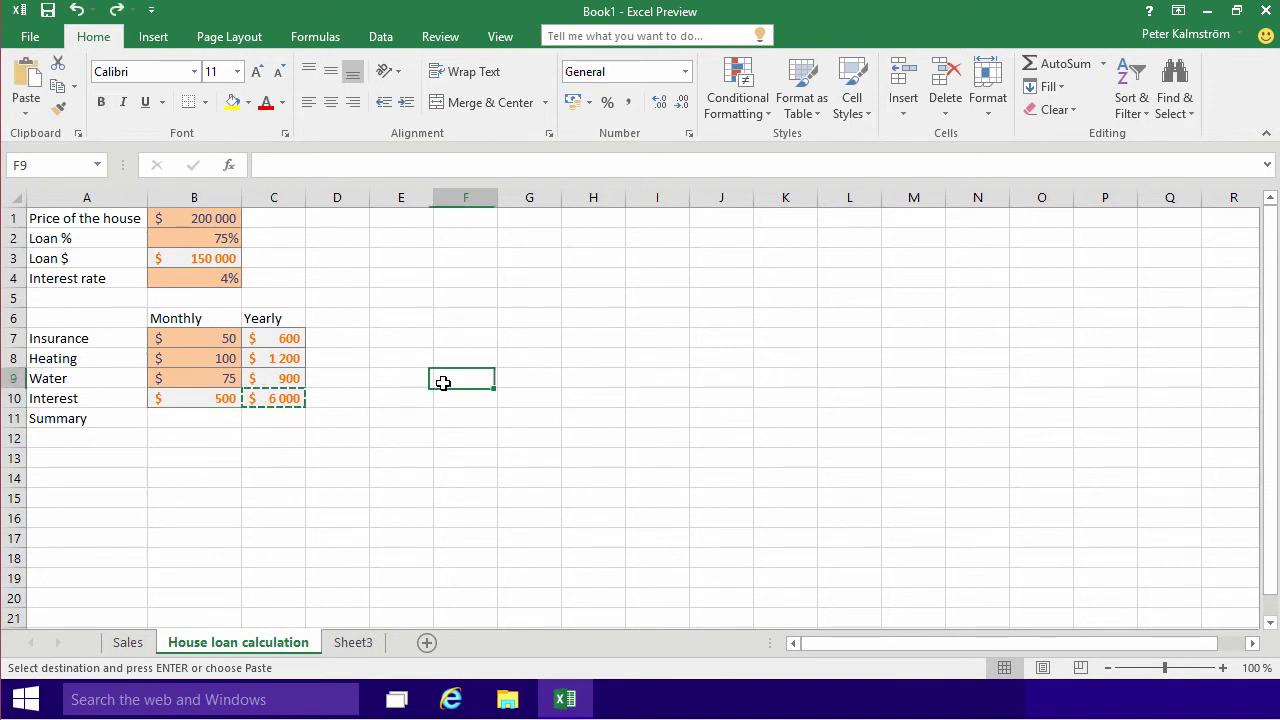
pyautogui.press('Escape')
# - Re-enter the monthly total in B11 as =SUM(B7:B10) and check both Summary totals
pyautogui.click(203, 419)
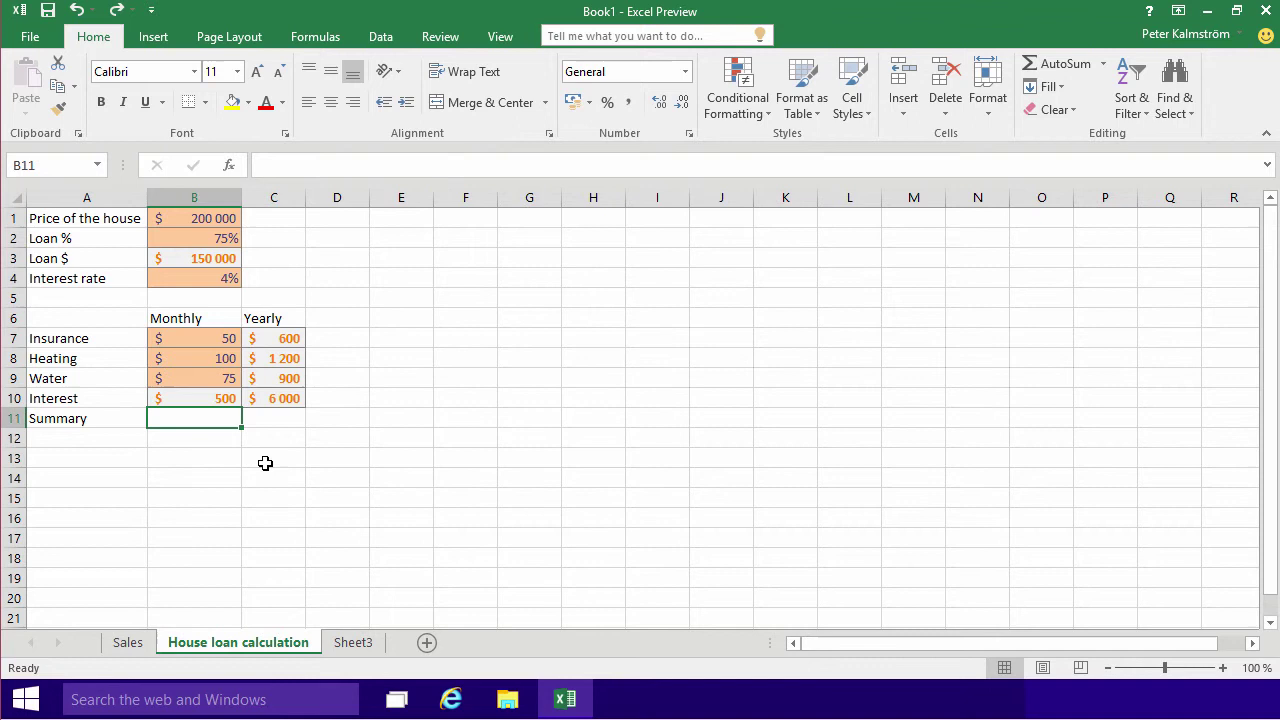
pyautogui.write('=sum(')
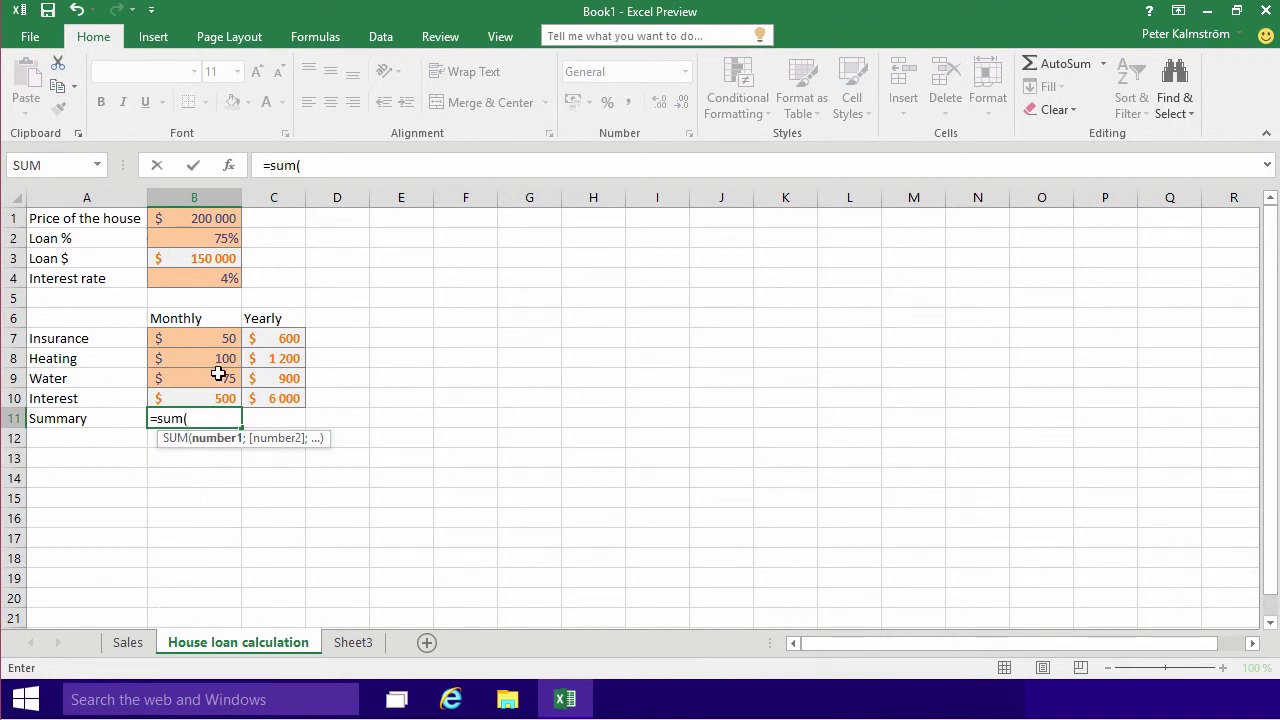
pyautogui.moveTo(224, 340); pyautogui.dragTo(228, 398)
pyautogui.write(')')
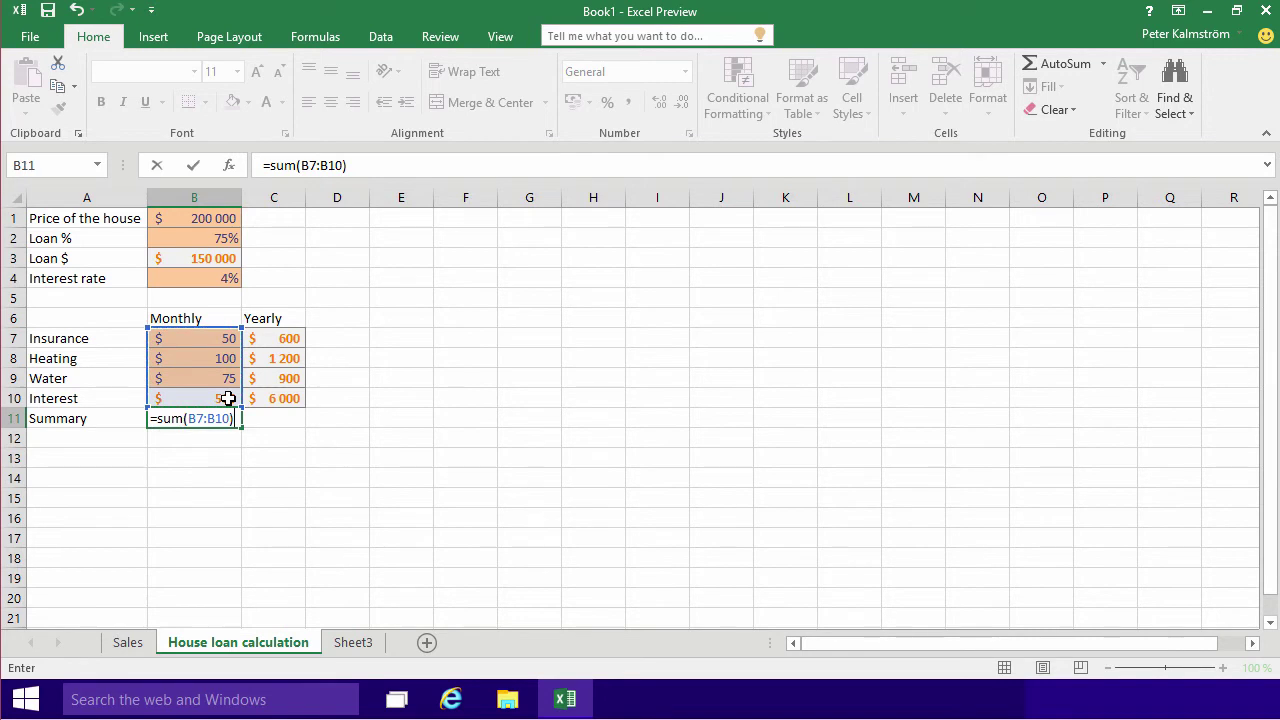
pyautogui.press('Return')
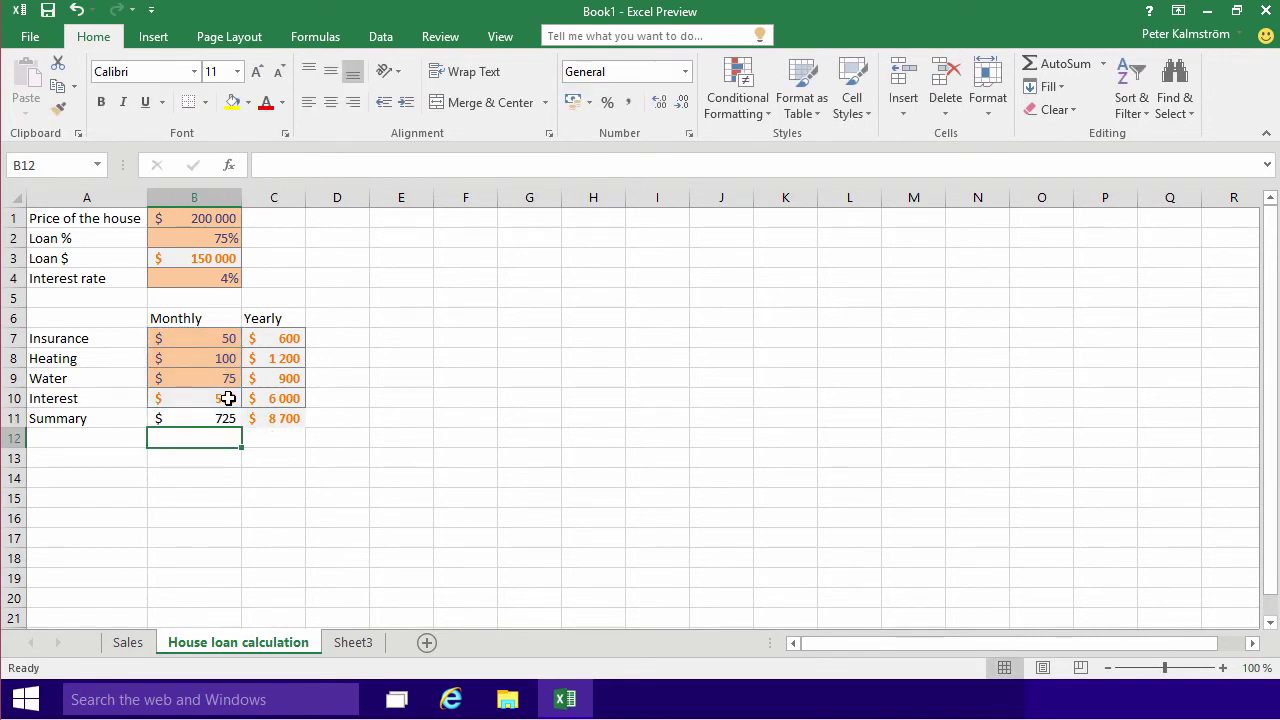
pyautogui.press('Up')
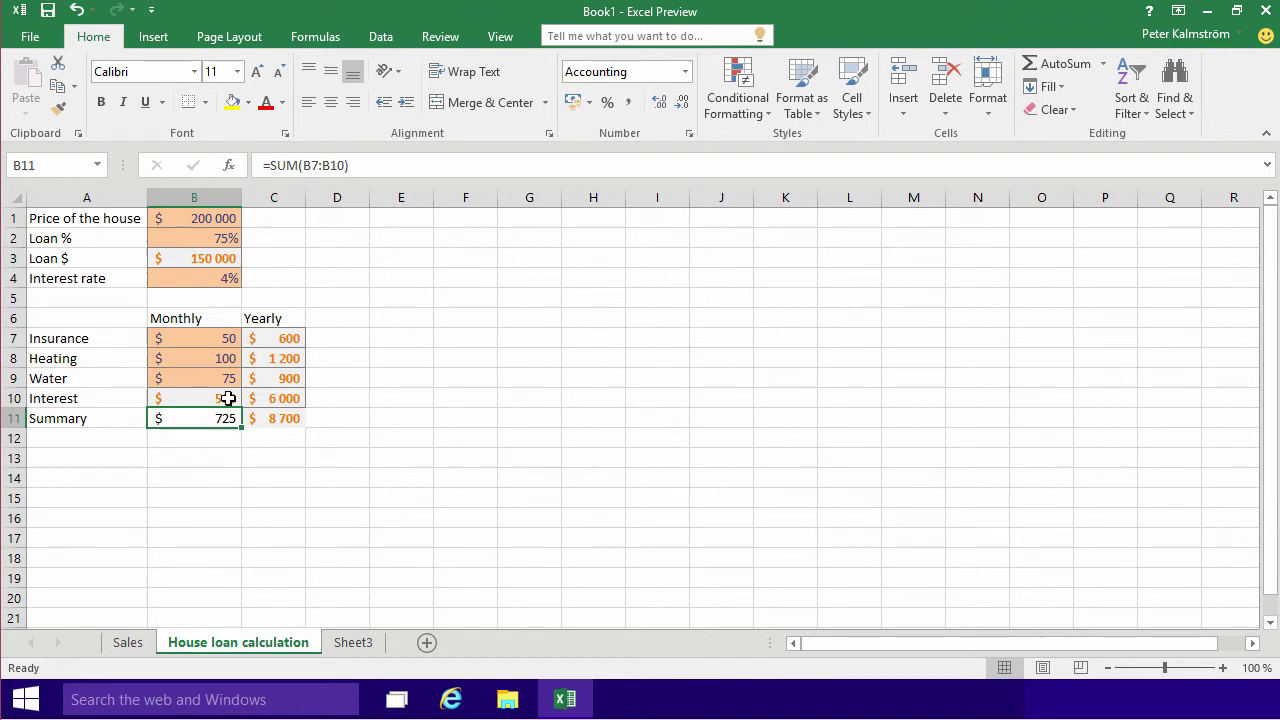
pyautogui.press('Right')
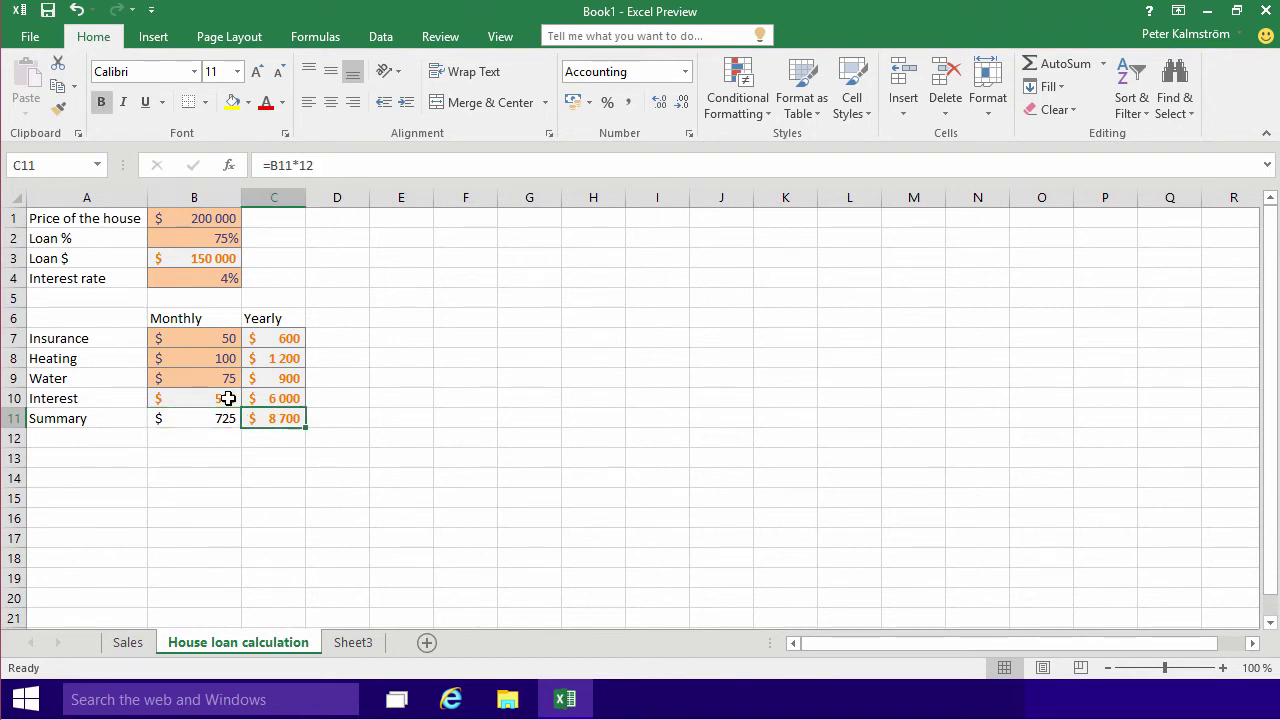
pyautogui.press('Left')
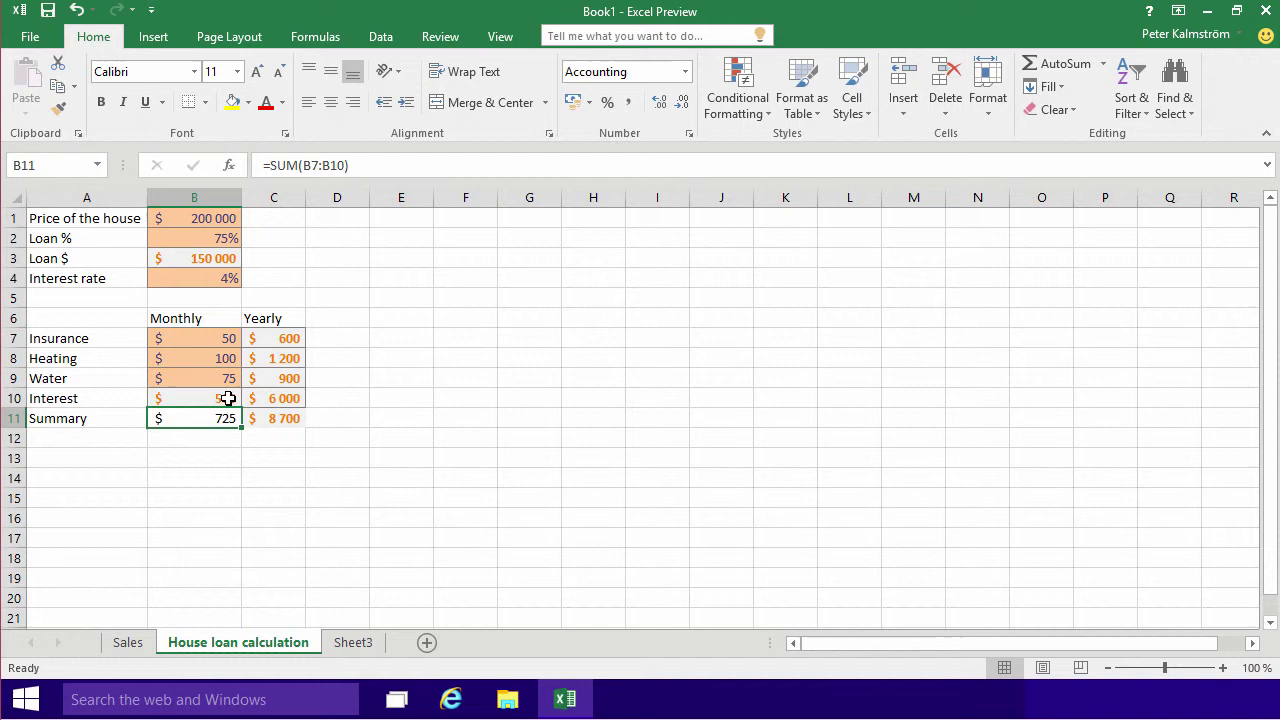
pyautogui.write('=')
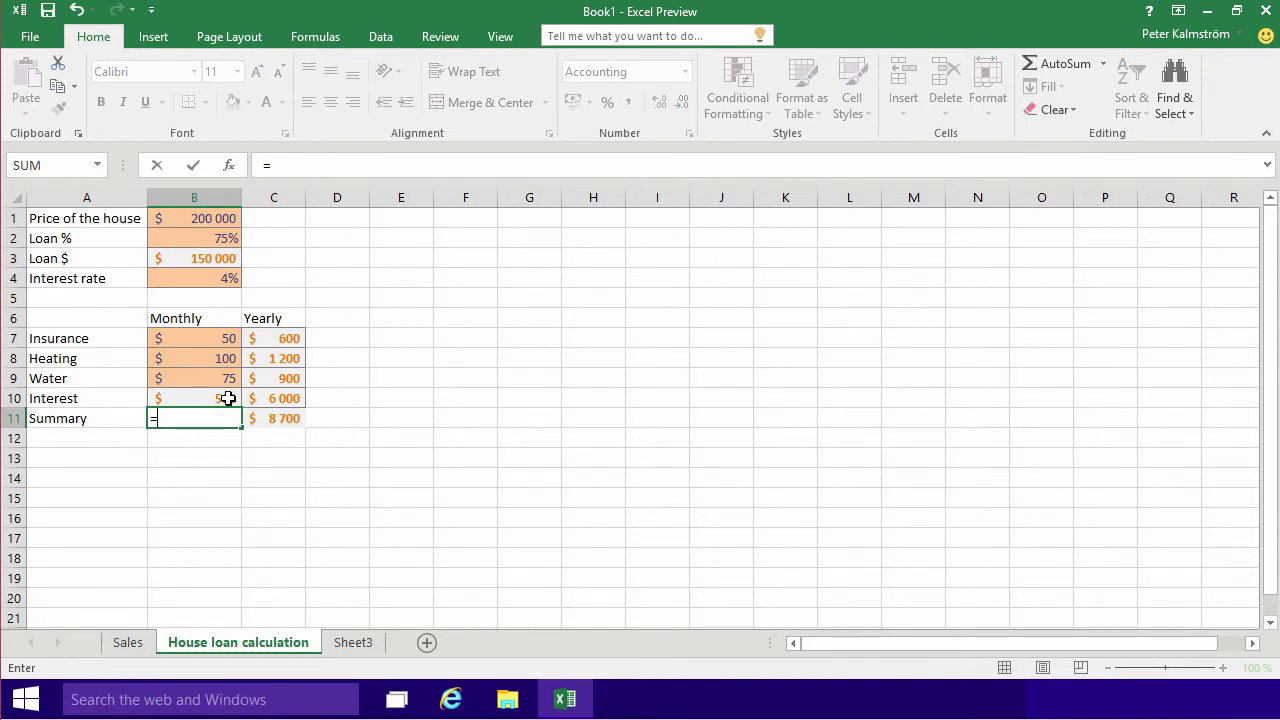
# - Build the monthly total as =B7+B8+B9+B10 (725) and select both Summary totals B11:C11
pyautogui.click(213, 341)
pyautogui.write('+')
pyautogui.click(183, 358)
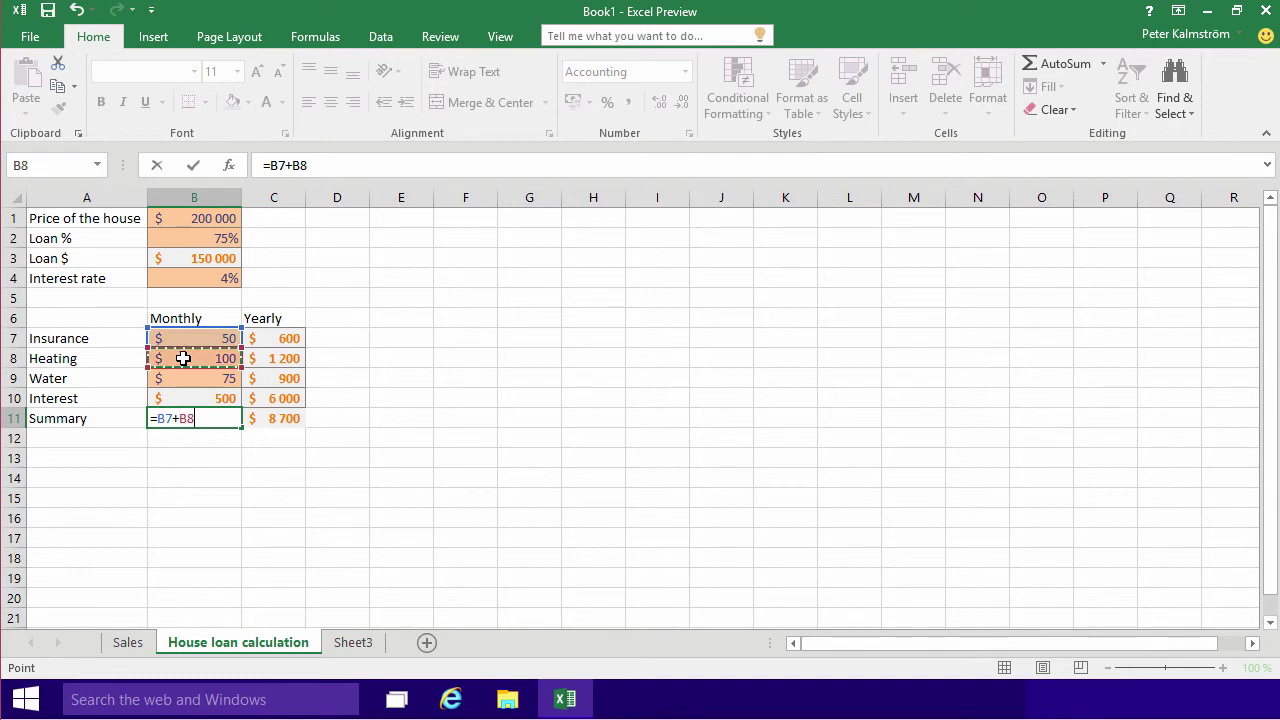
pyautogui.write('+')
pyautogui.click(203, 378)
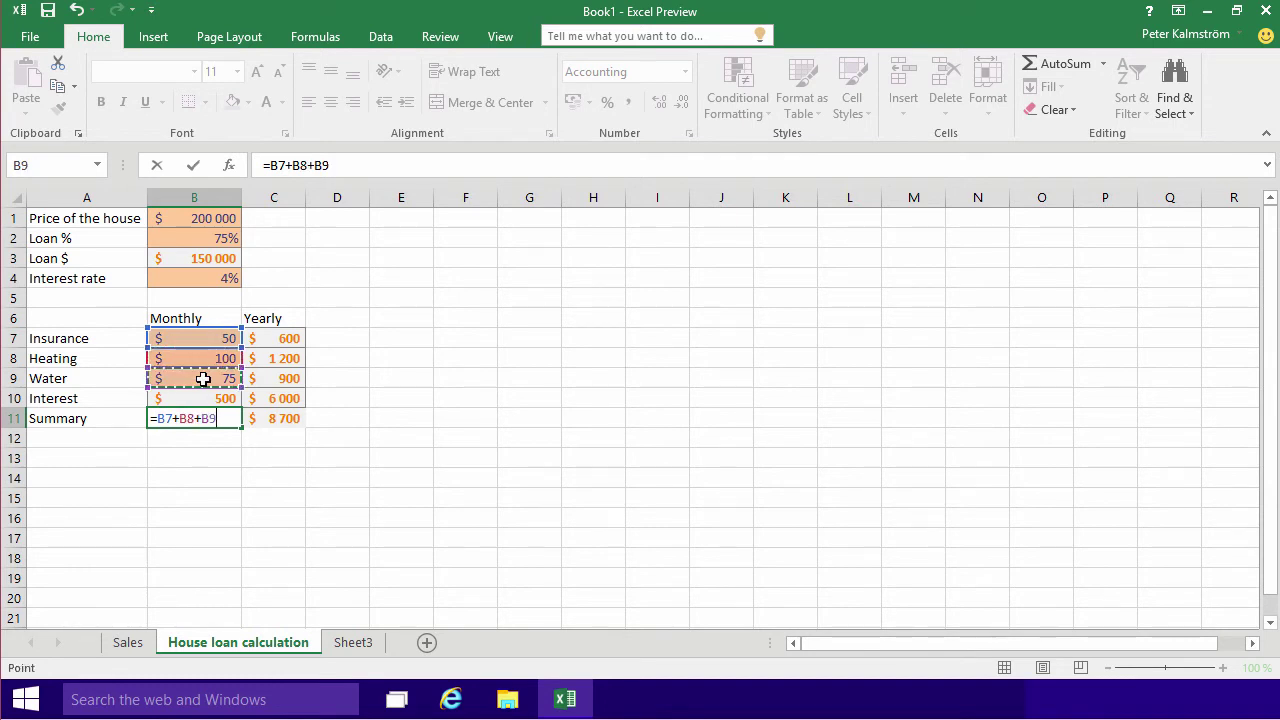
pyautogui.write('+')
pyautogui.click(201, 398)
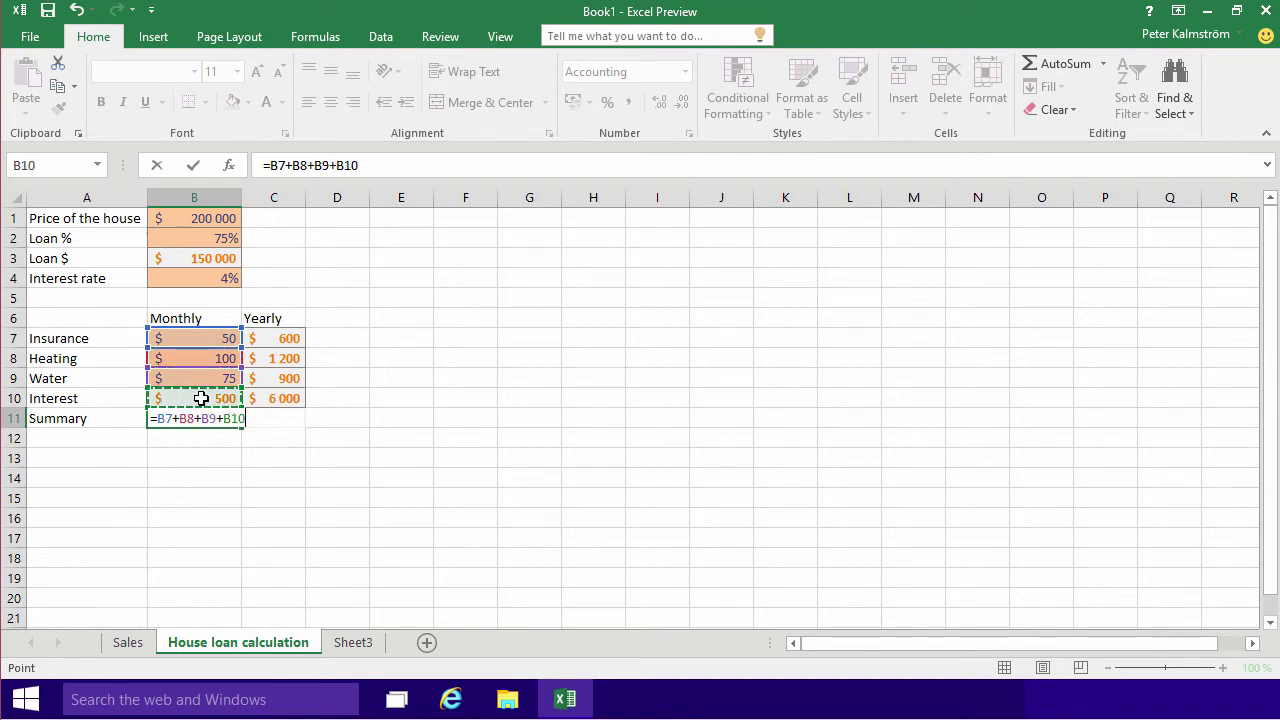
pyautogui.press('Return')
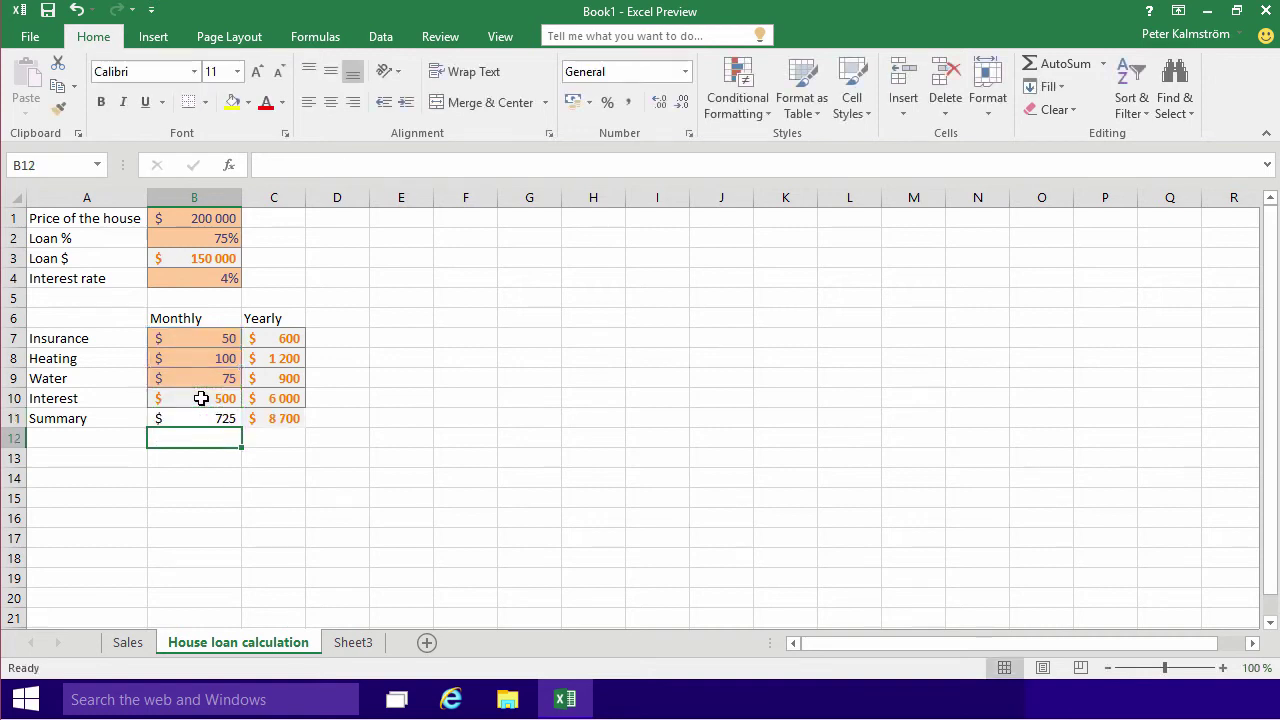
pyautogui.moveTo(200, 418); pyautogui.dragTo(286, 416)
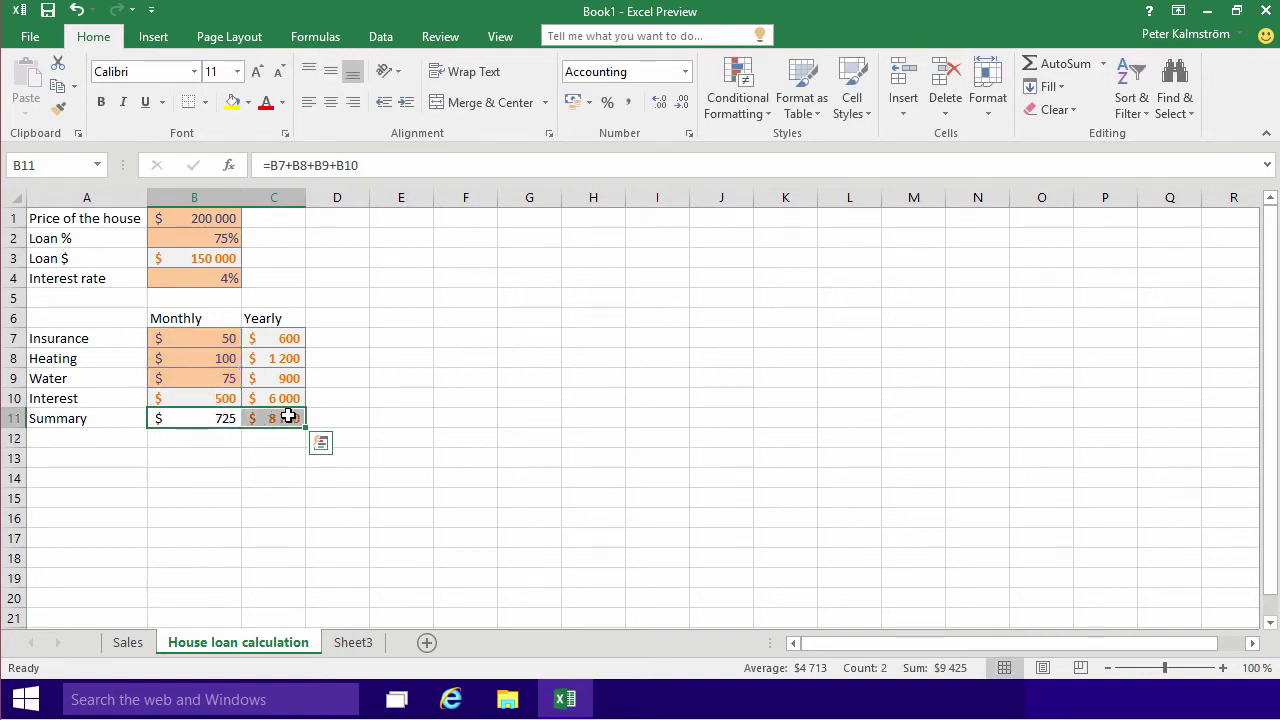
# - Clear the Summary totals and AutoSum B7:C10 to get 725 and 8 700
pyautogui.press('Delete')
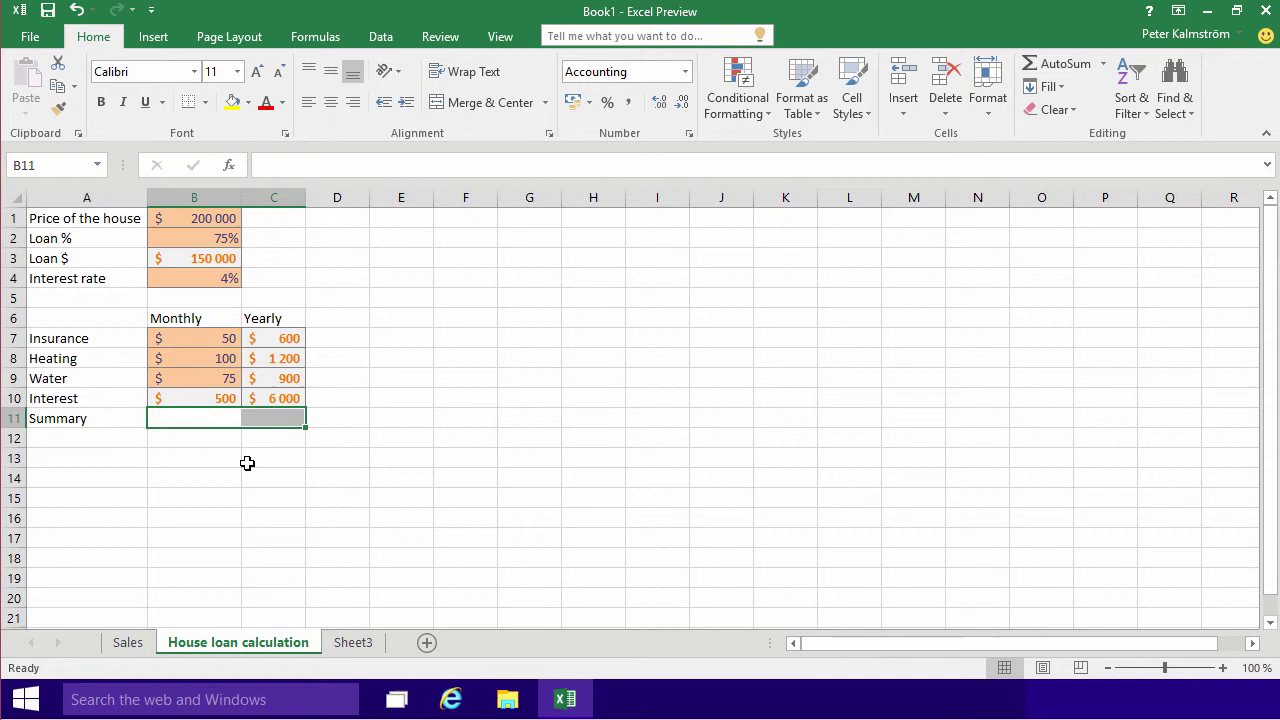
pyautogui.click(250, 462)
pyautogui.moveTo(183, 337); pyautogui.dragTo(280, 425)
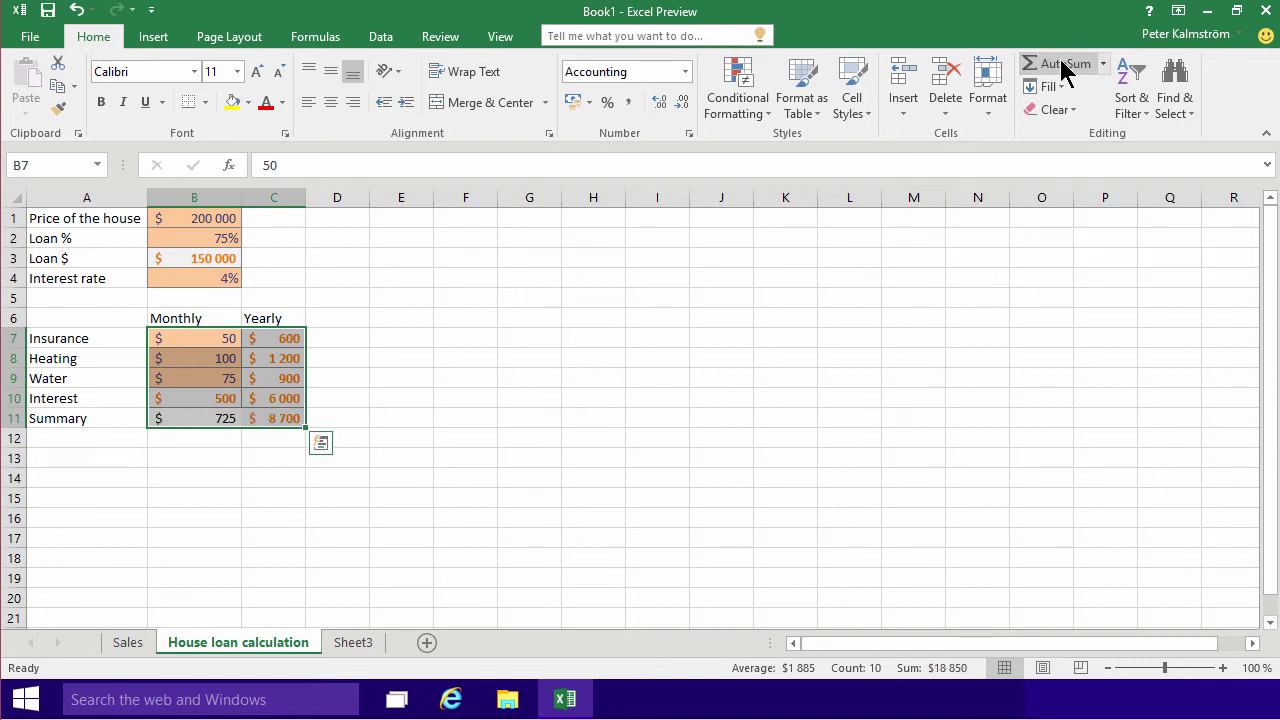
pyautogui.click(785, 278)
# - Compare the =SUM(B7:B10) and =SUM(C7:C10) formulas in B11 and C11
pyautogui.click(205, 418)
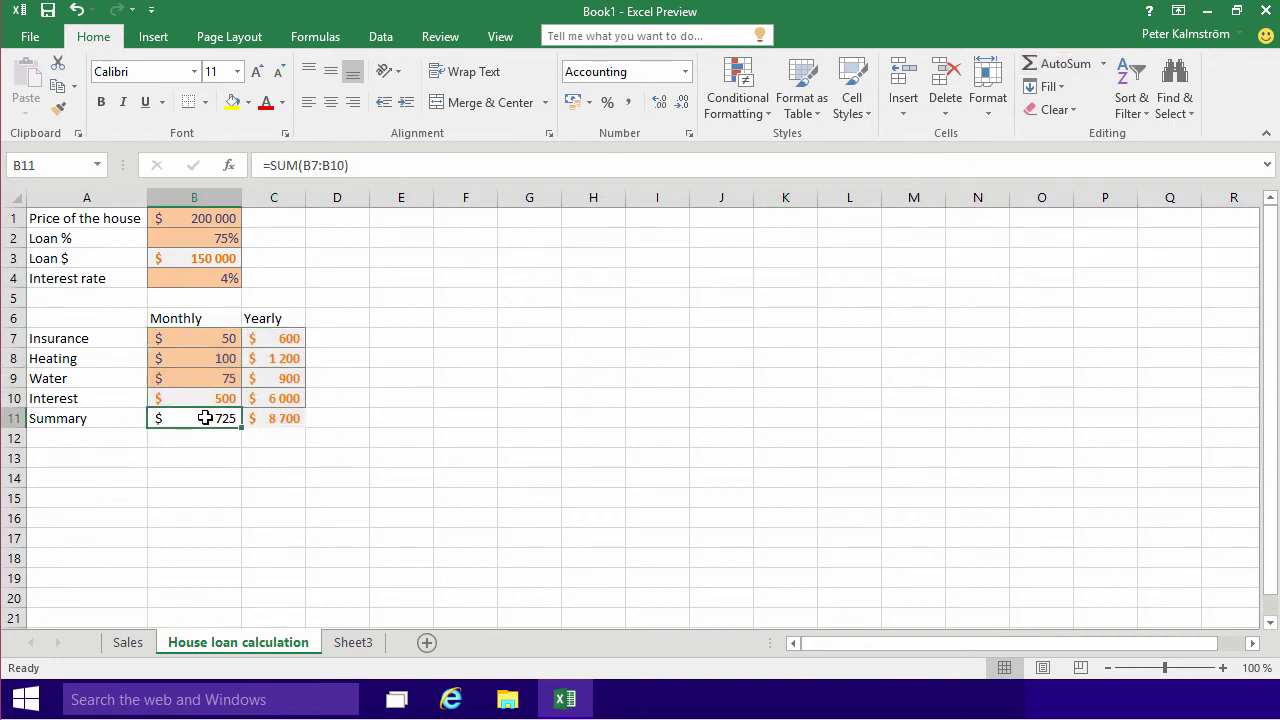
pyautogui.click(286, 418)
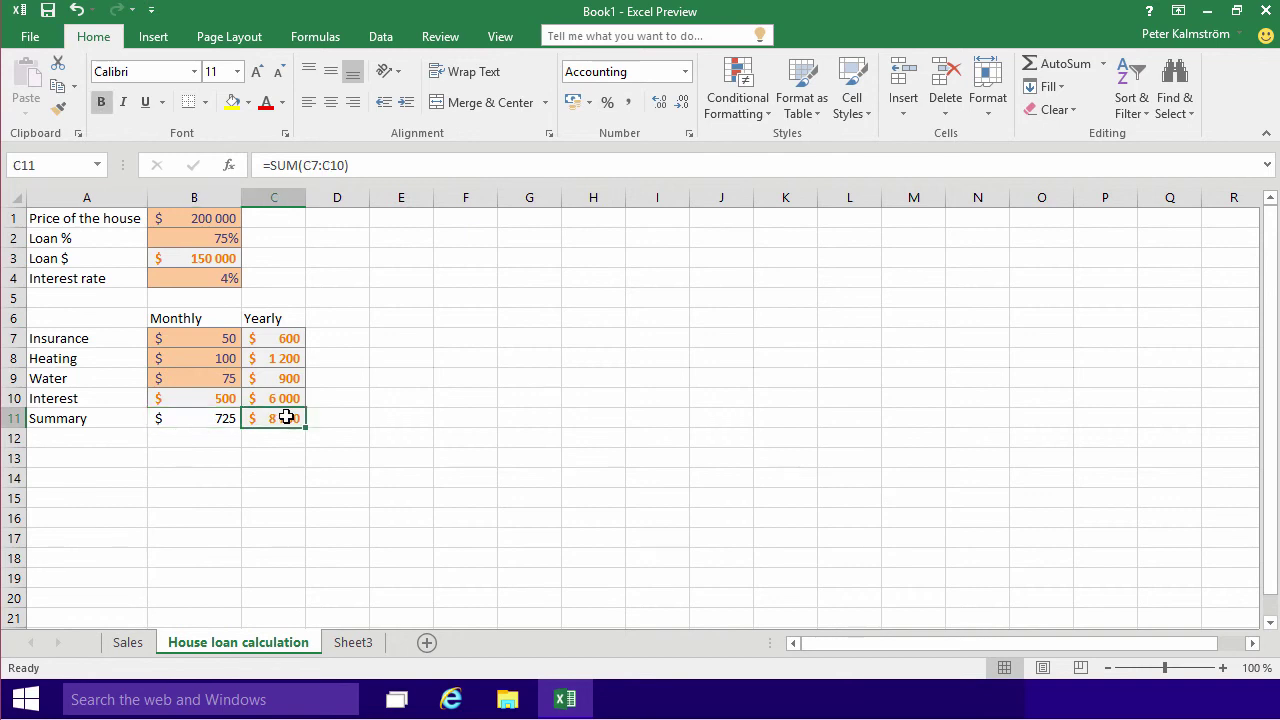
pyautogui.click(229, 418)
pyautogui.click(263, 418)
pyautogui.click(197, 420)
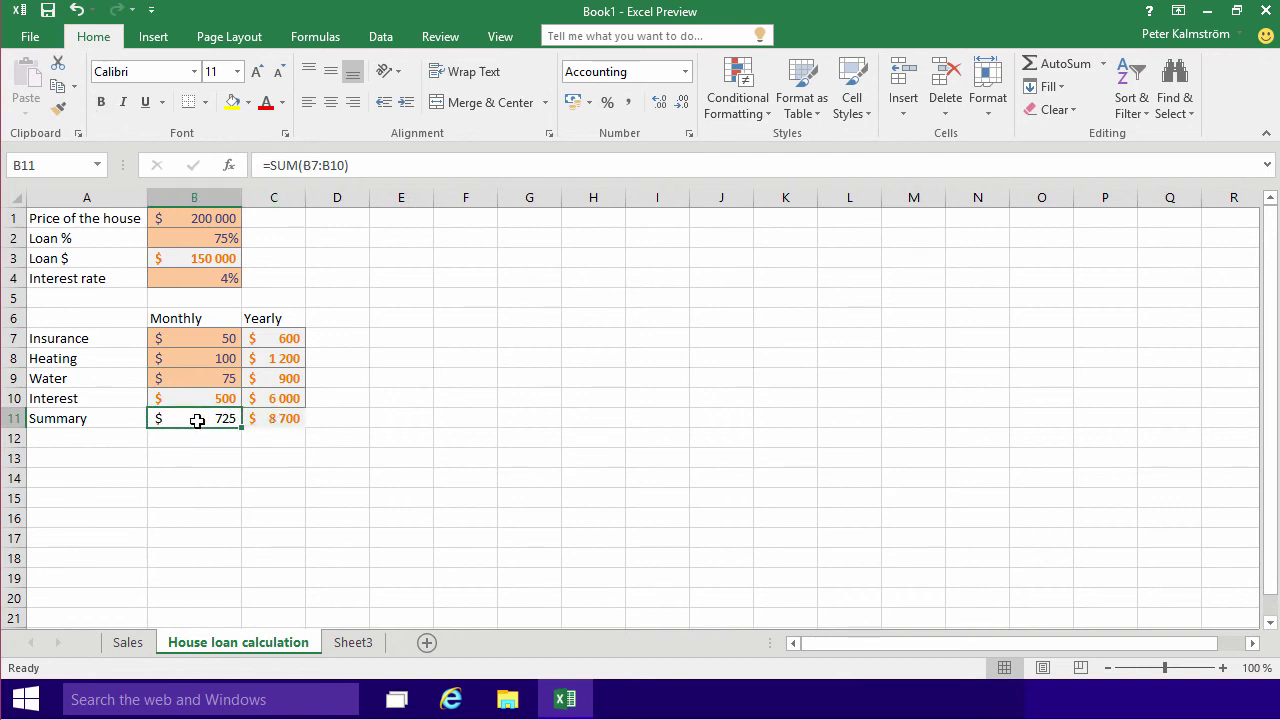
# - Apply the Calculation style to B11 and copy it onto C11 with Format Painter
pyautogui.click(866, 114)
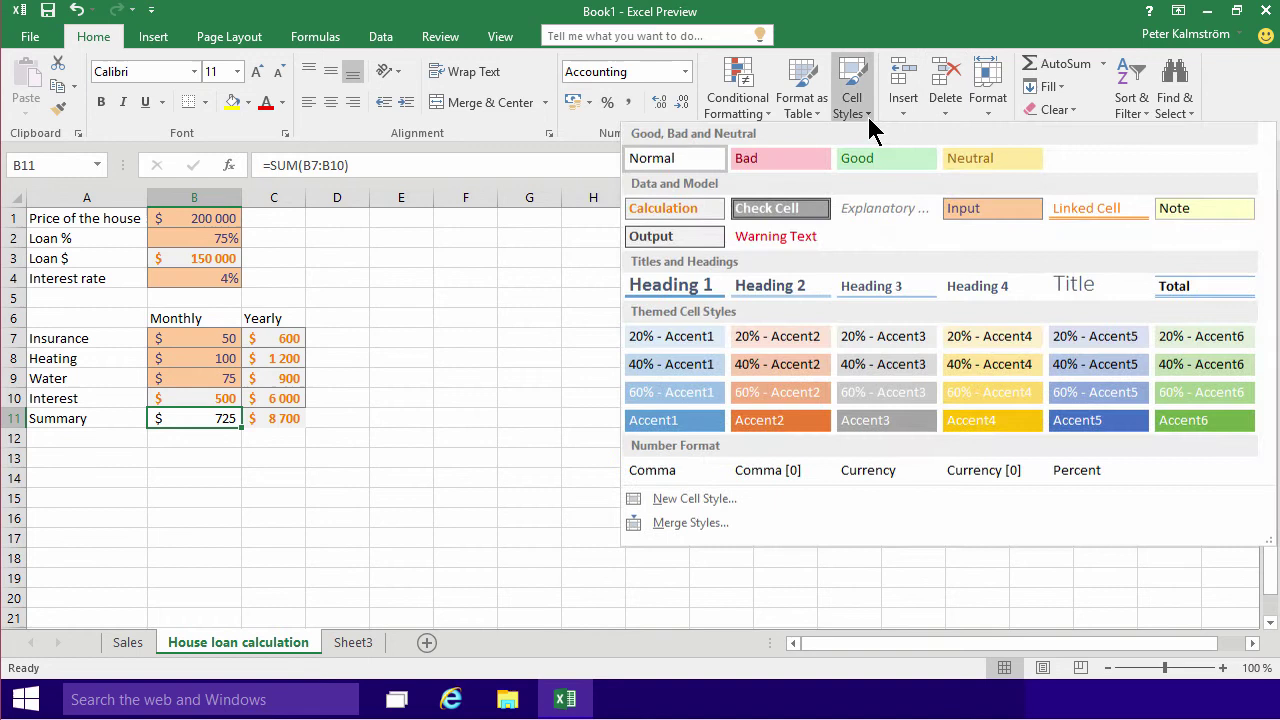
pyautogui.click(591, 303)
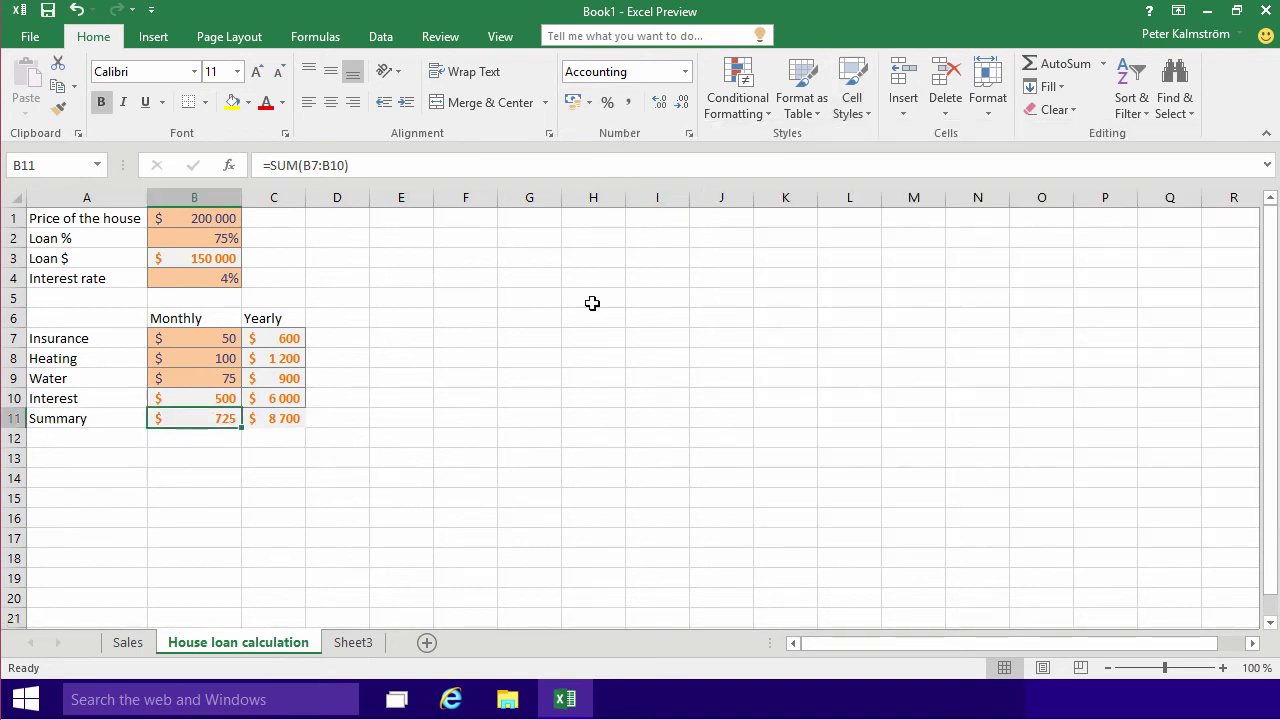
pyautogui.click(455, 397)
pyautogui.click(275, 420)
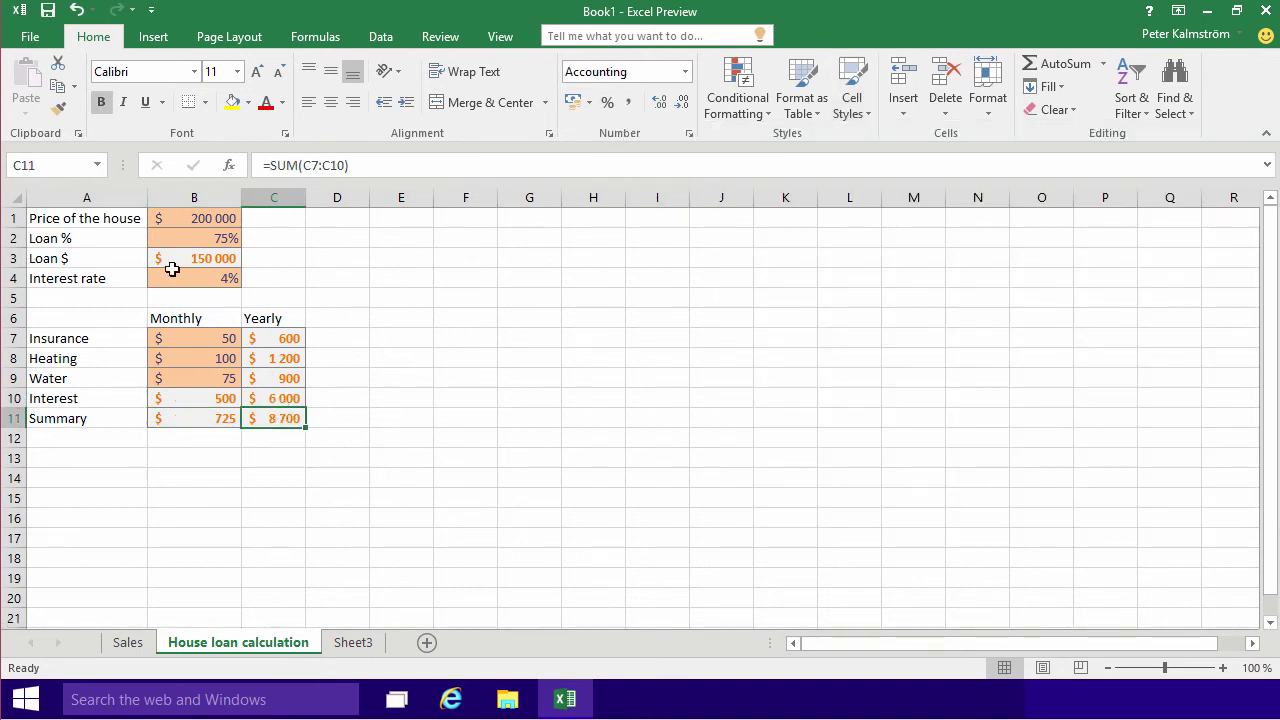
pyautogui.click(214, 418)
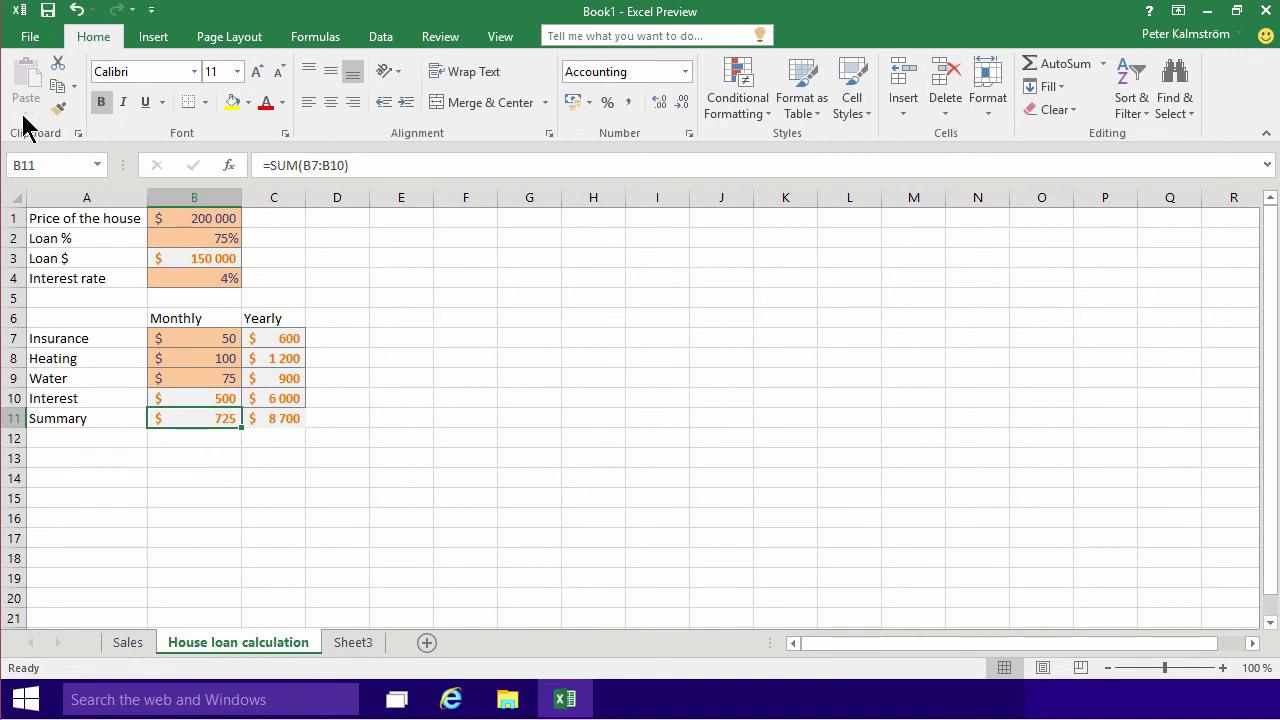
pyautogui.click(59, 106)
pyautogui.click(296, 418)
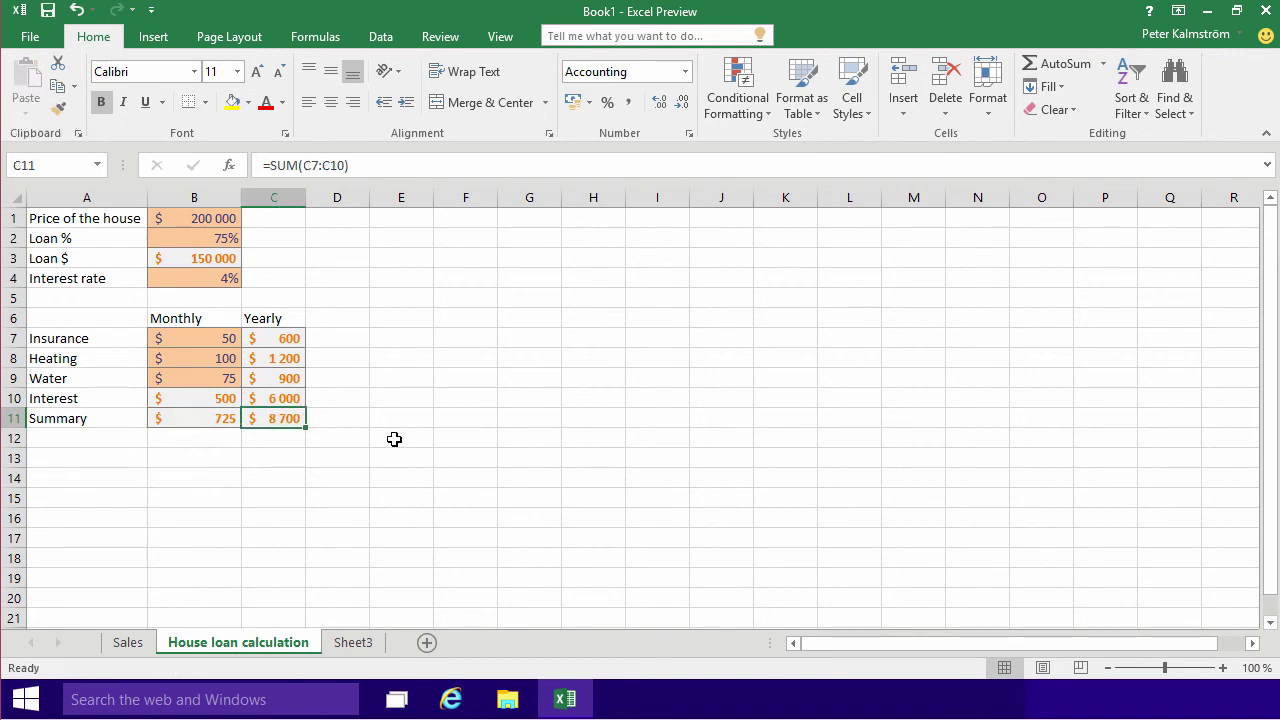
pyautogui.click(394, 440)
# - Enlarge both Summary totals, 725 and 8 700, to 14 pt font
pyautogui.moveTo(207, 423); pyautogui.dragTo(283, 420)
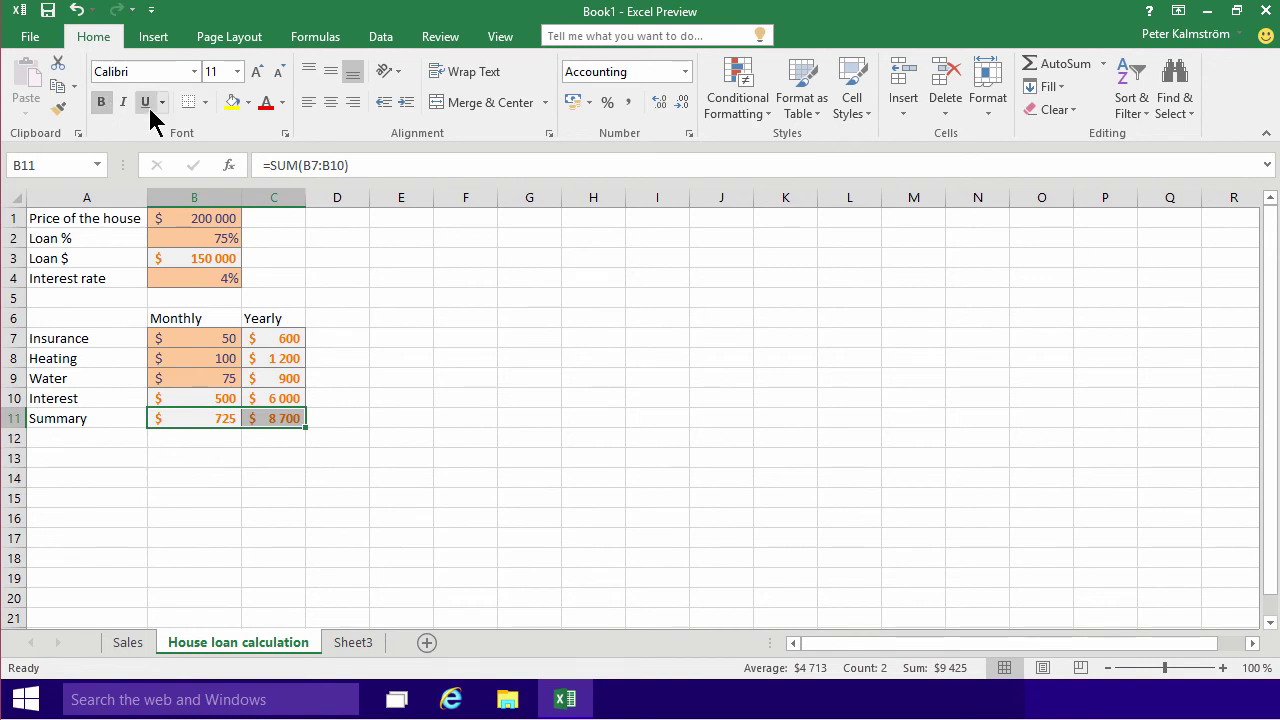
pyautogui.click(256, 72)
pyautogui.click(256, 72)
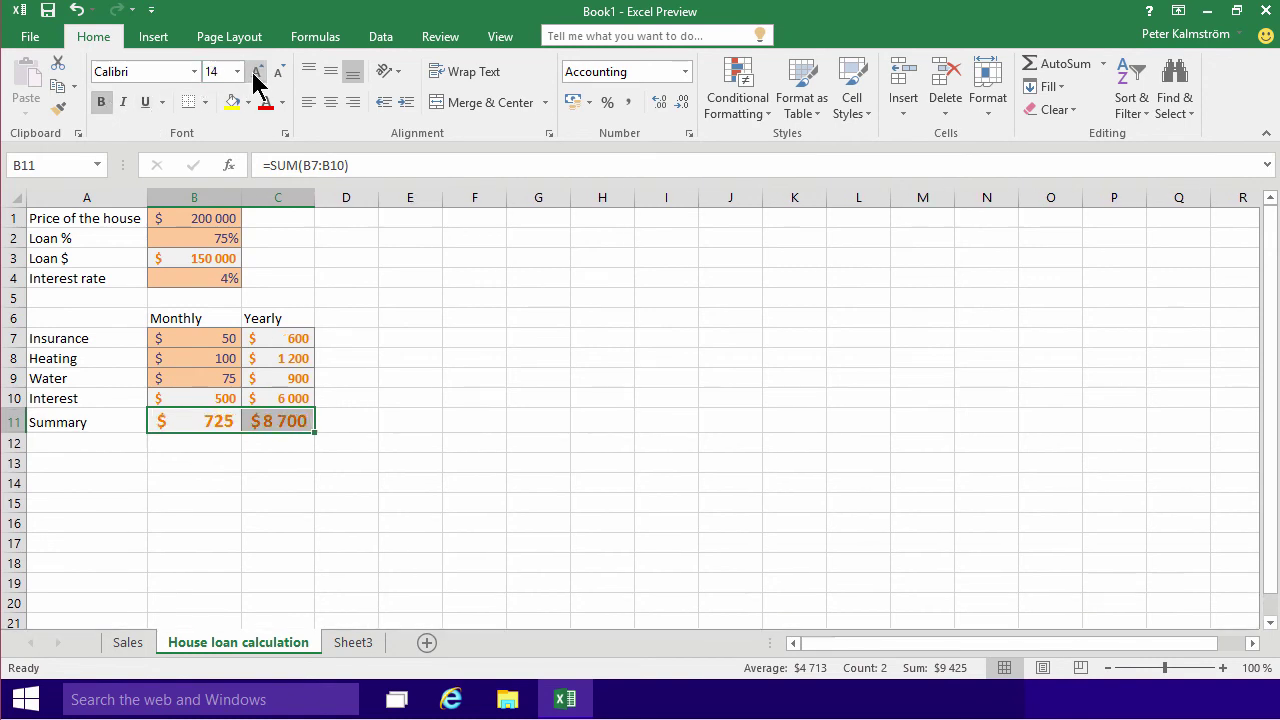
pyautogui.click(414, 329)
pyautogui.click(559, 413)
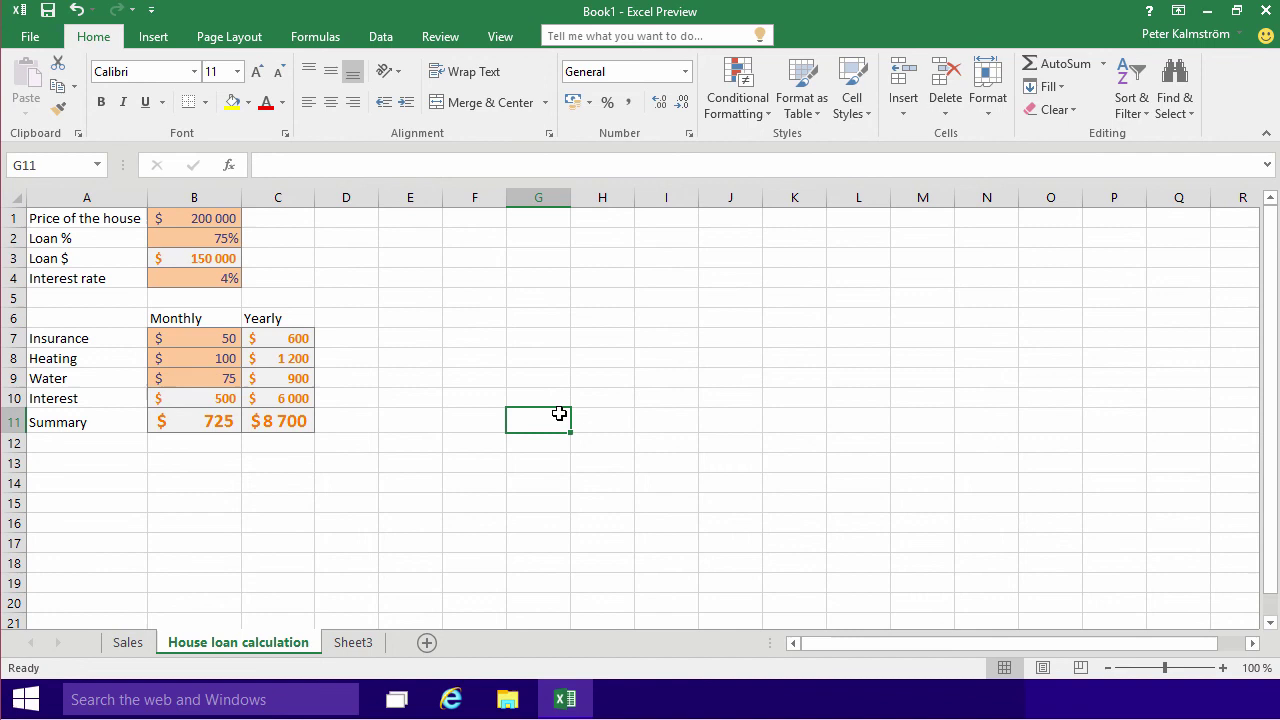